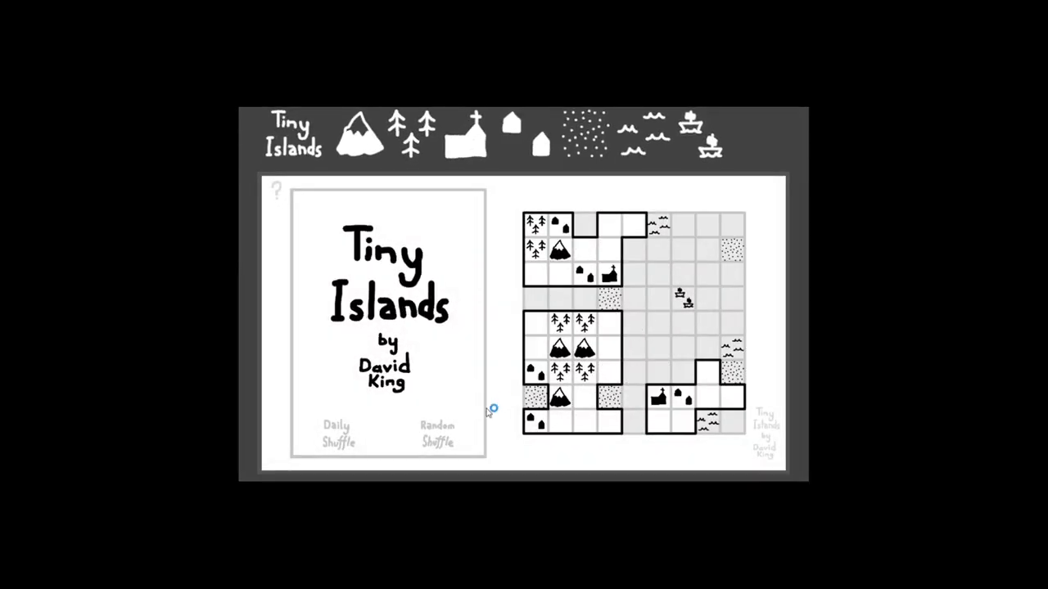
Start the game and place a mountain on the third row.
click(446, 444)
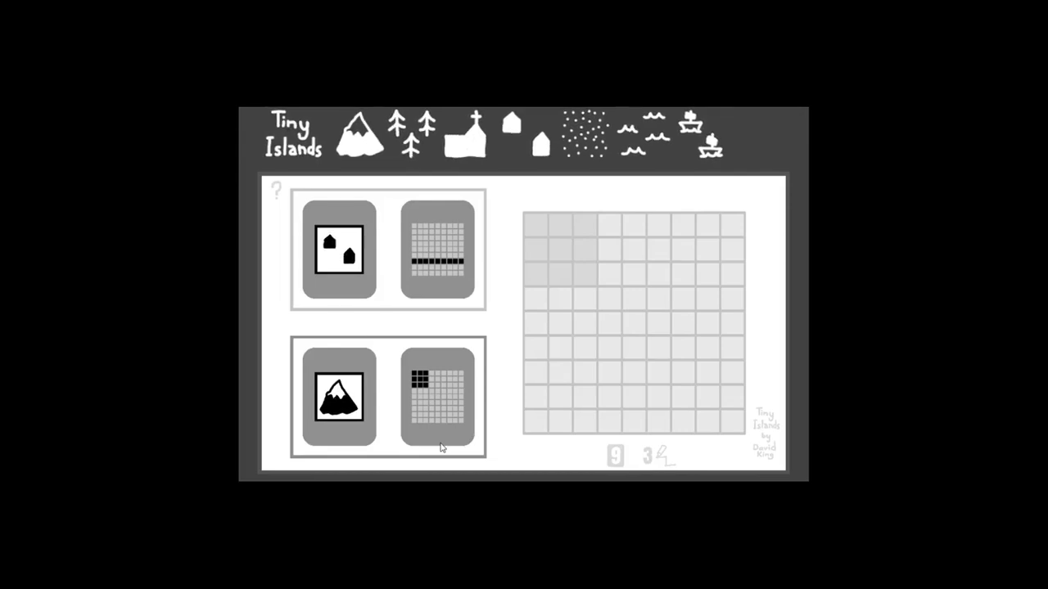
click(339, 397)
click(584, 274)
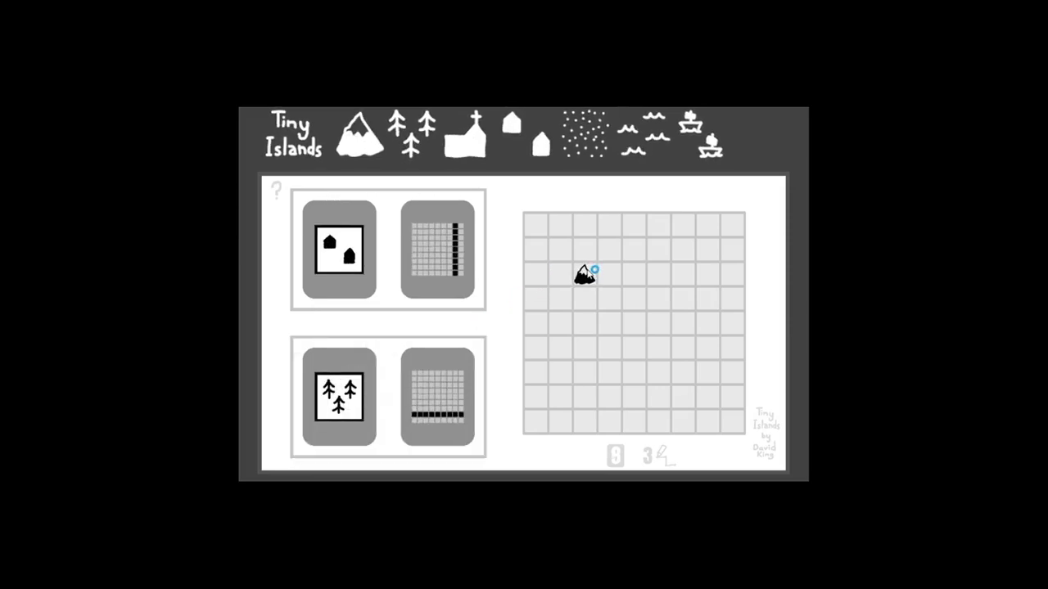
Place two forests, one in the lower-right area and one in the top-right area.
click(338, 397)
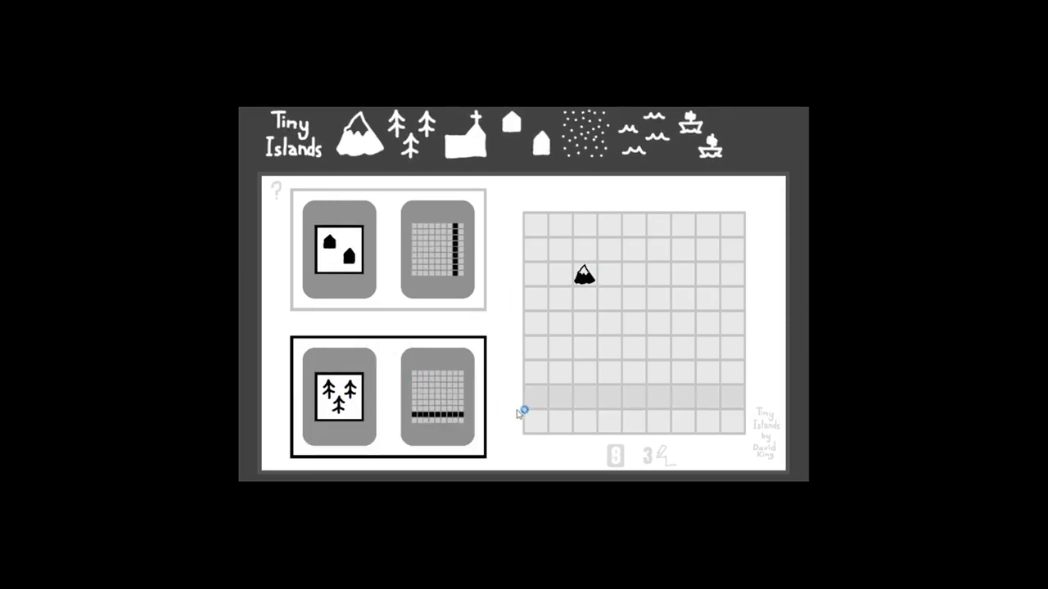
click(683, 400)
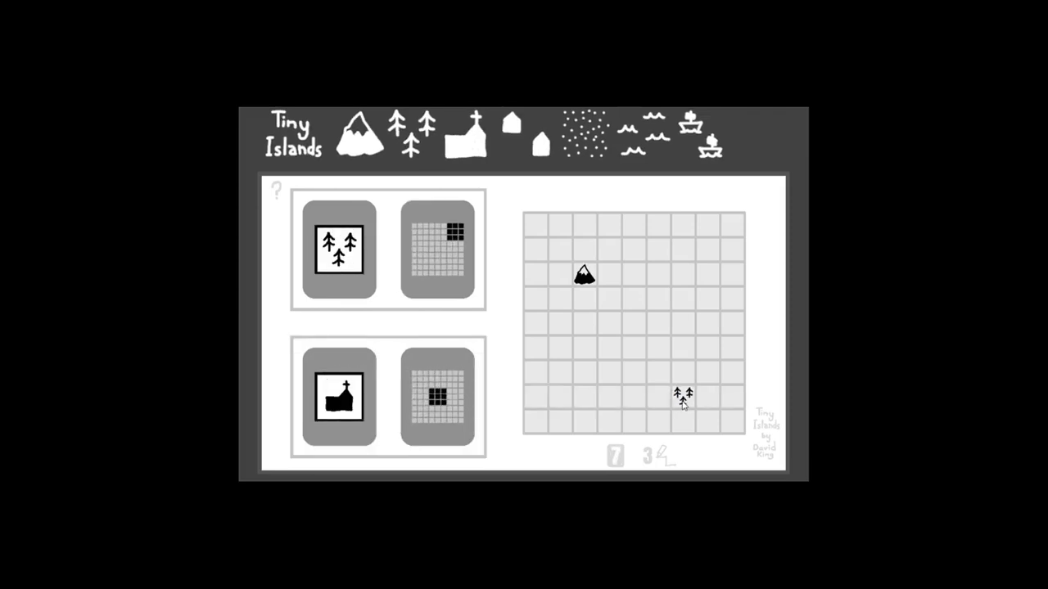
click(438, 250)
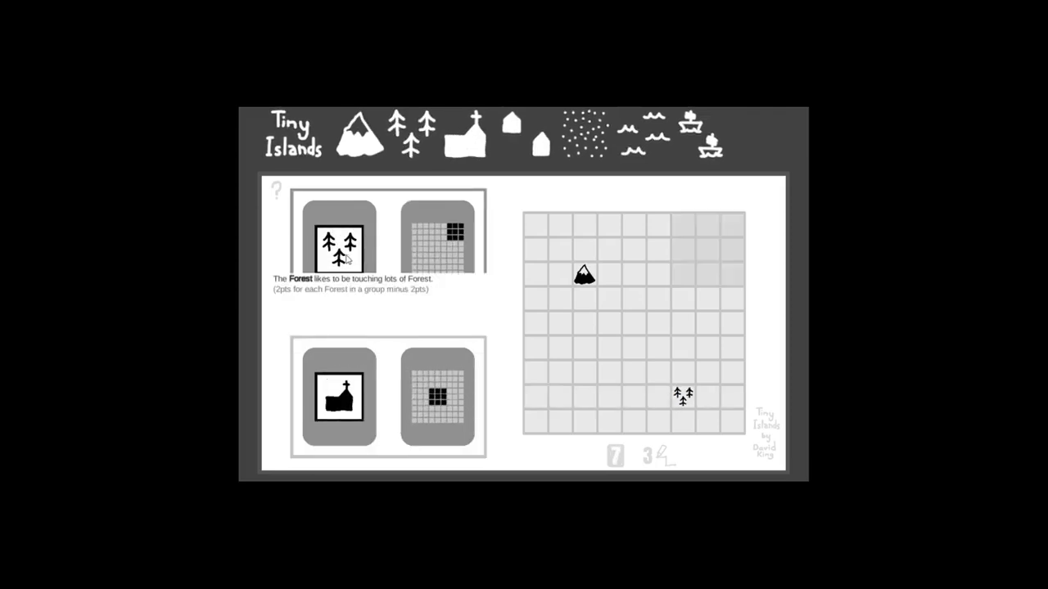
click(346, 257)
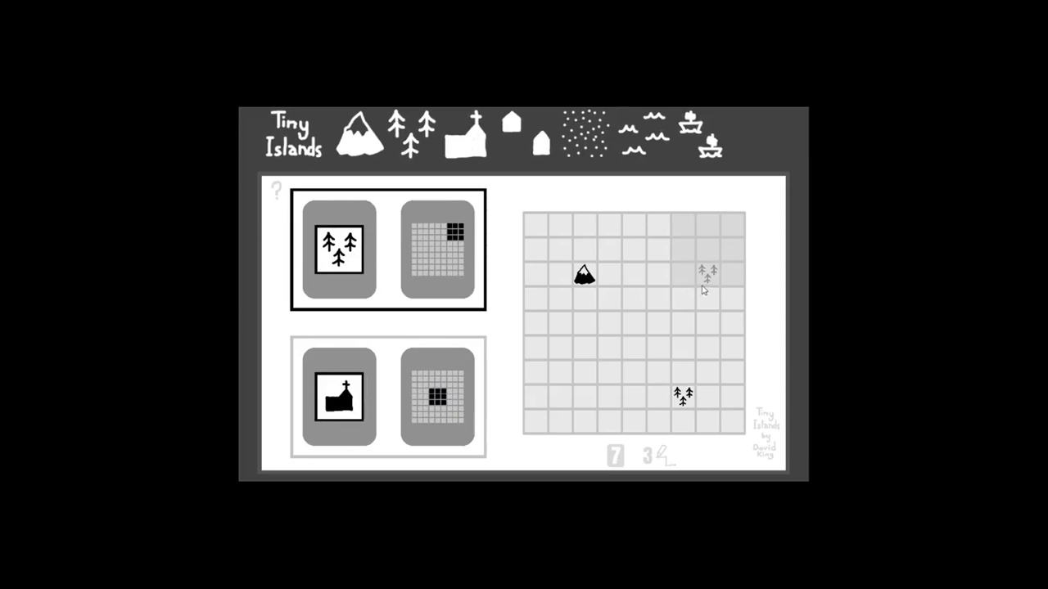
click(683, 270)
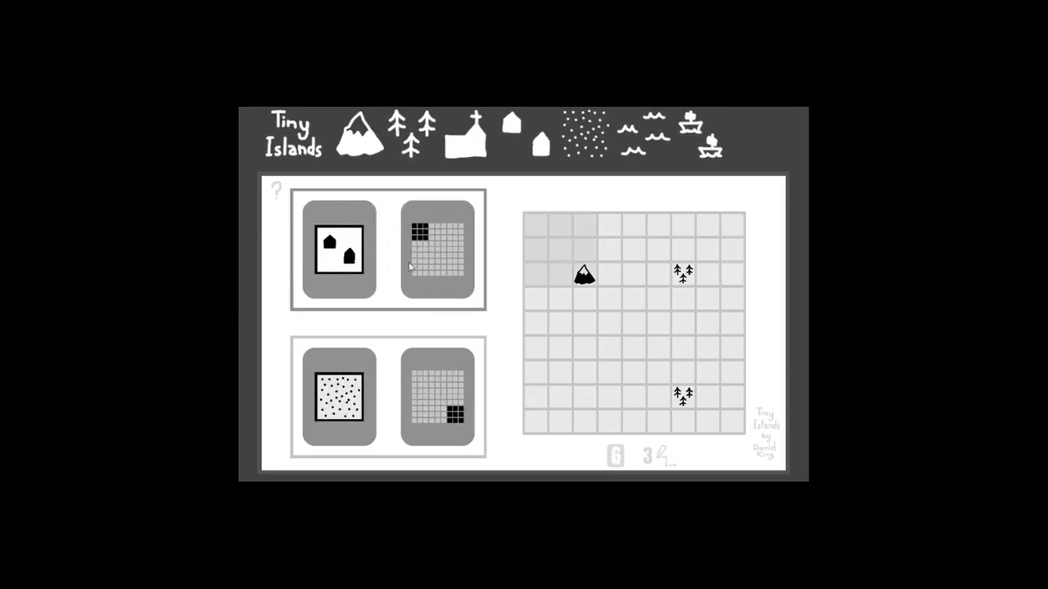
Place three beaches: bottom-right corner, left end of row three, top of column three.
click(340, 397)
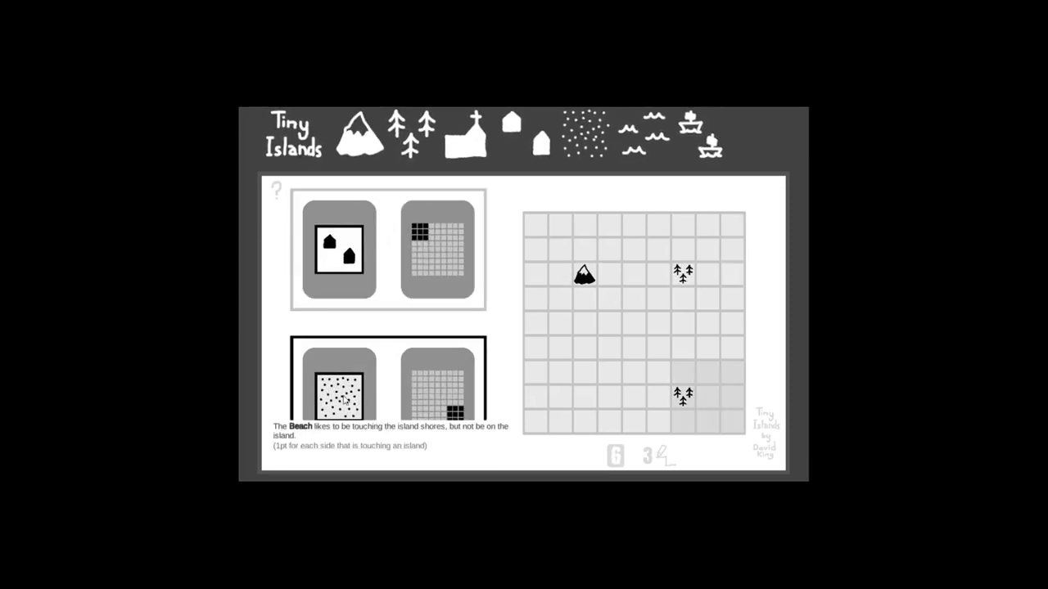
click(717, 428)
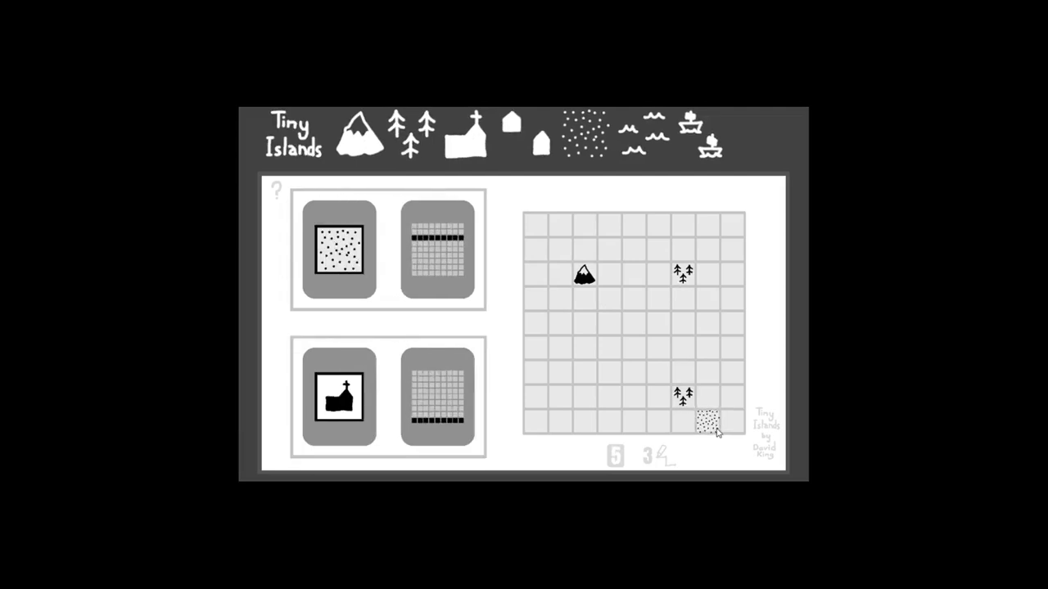
mouse_move(339, 393)
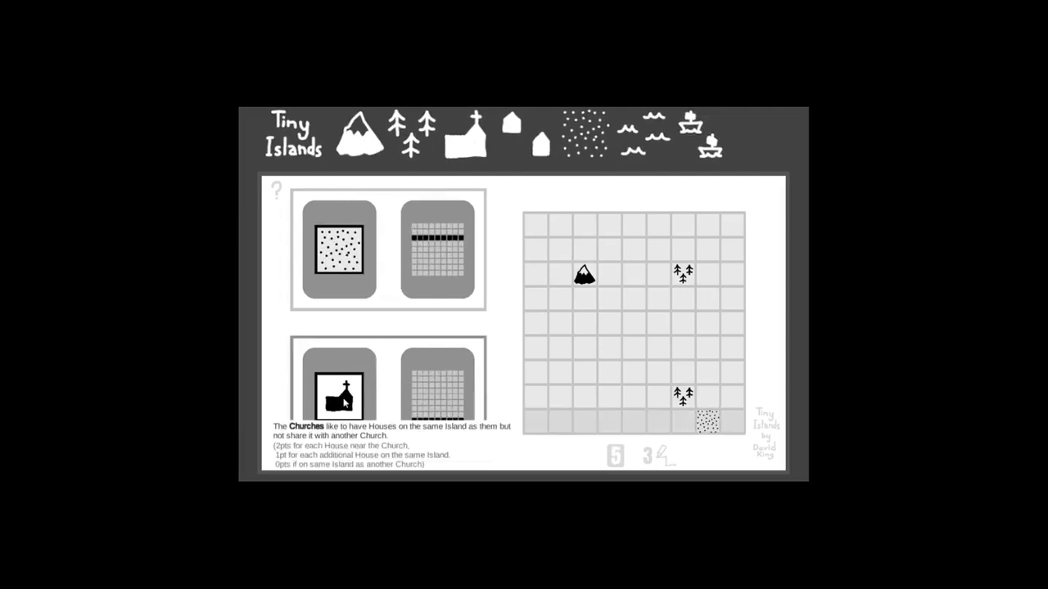
click(355, 230)
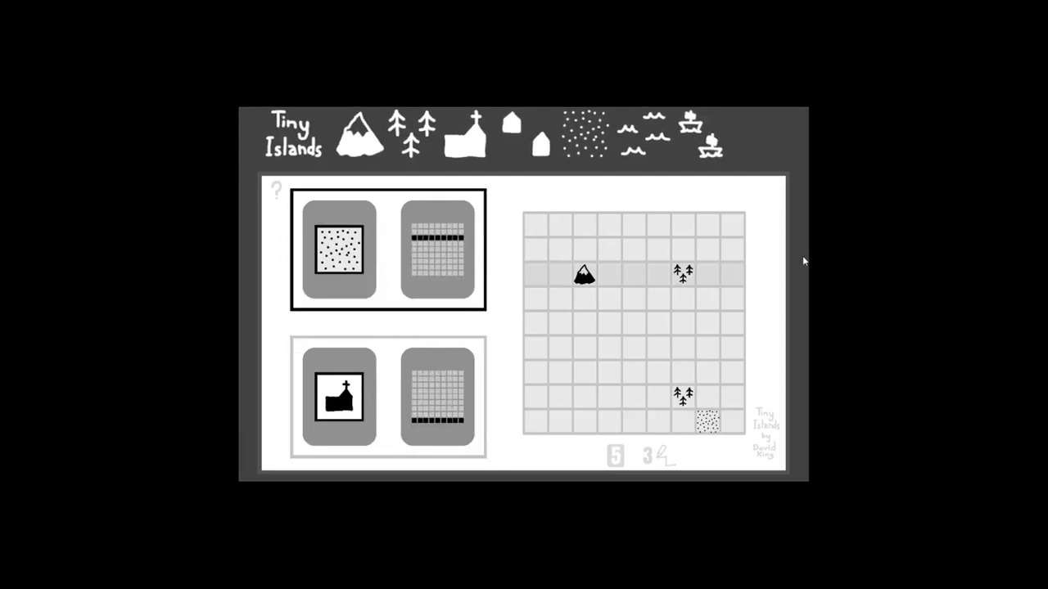
click(537, 276)
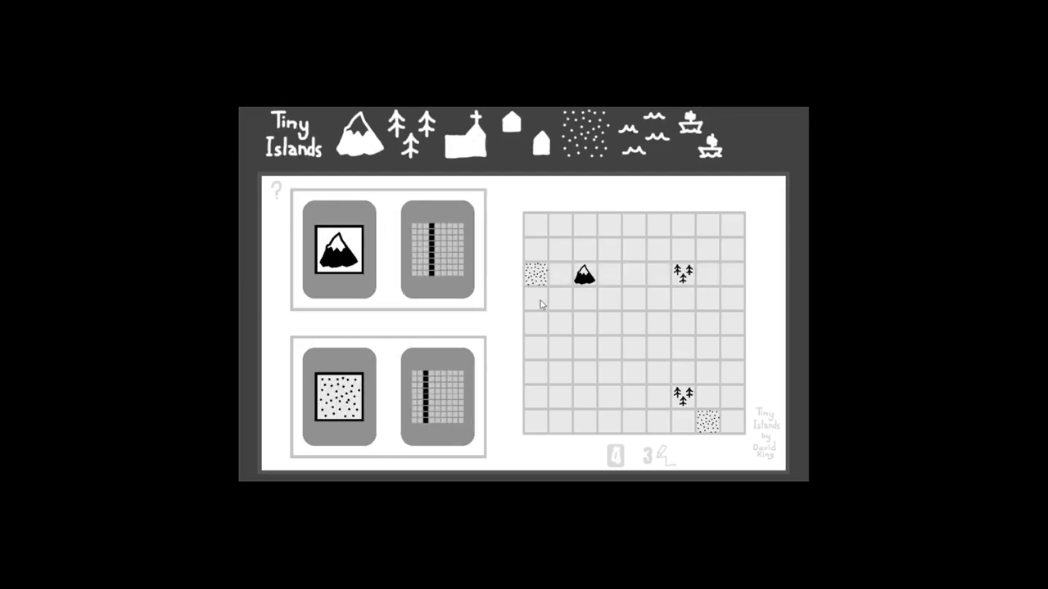
mouse_move(339, 249)
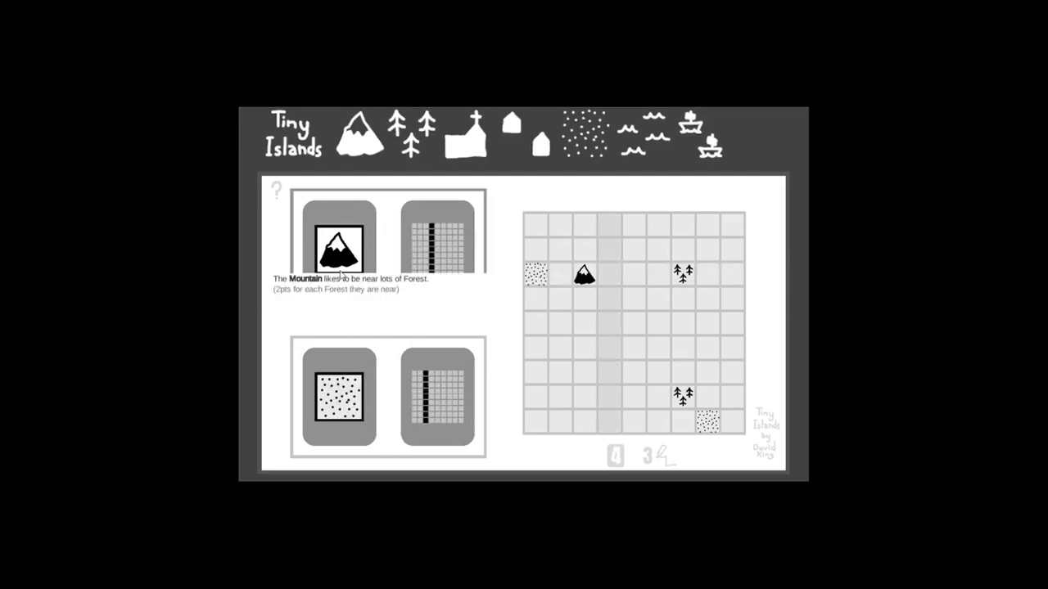
click(388, 396)
click(583, 229)
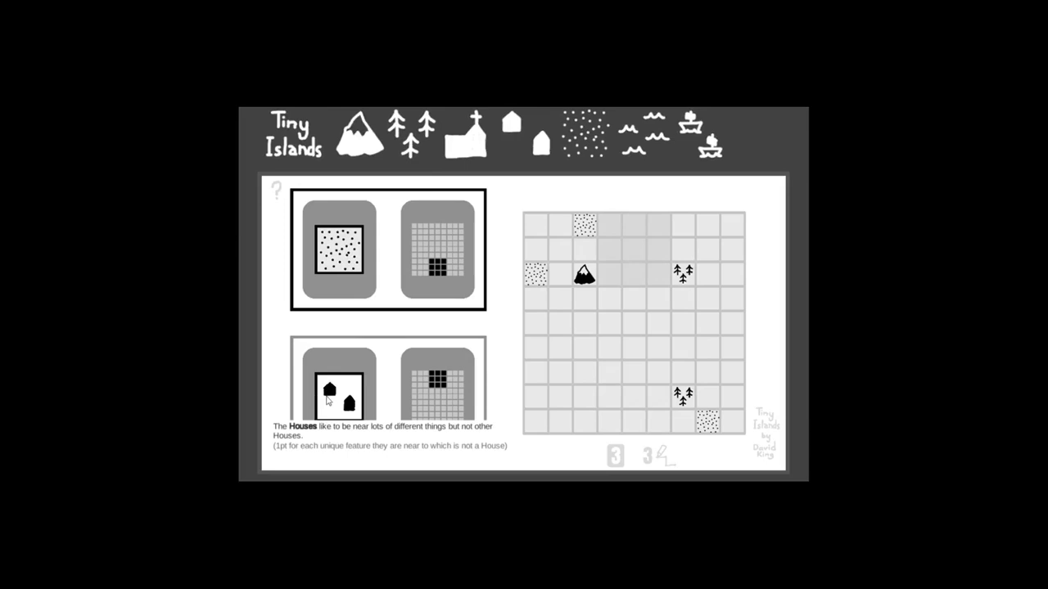
Place a beach in the lower middle of the grid.
click(388, 396)
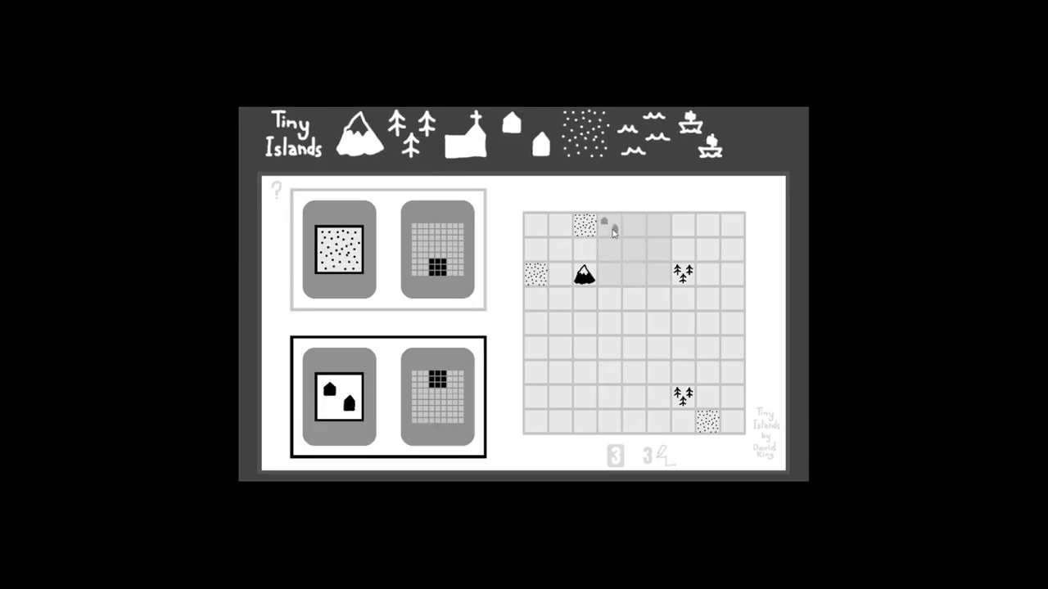
click(435, 303)
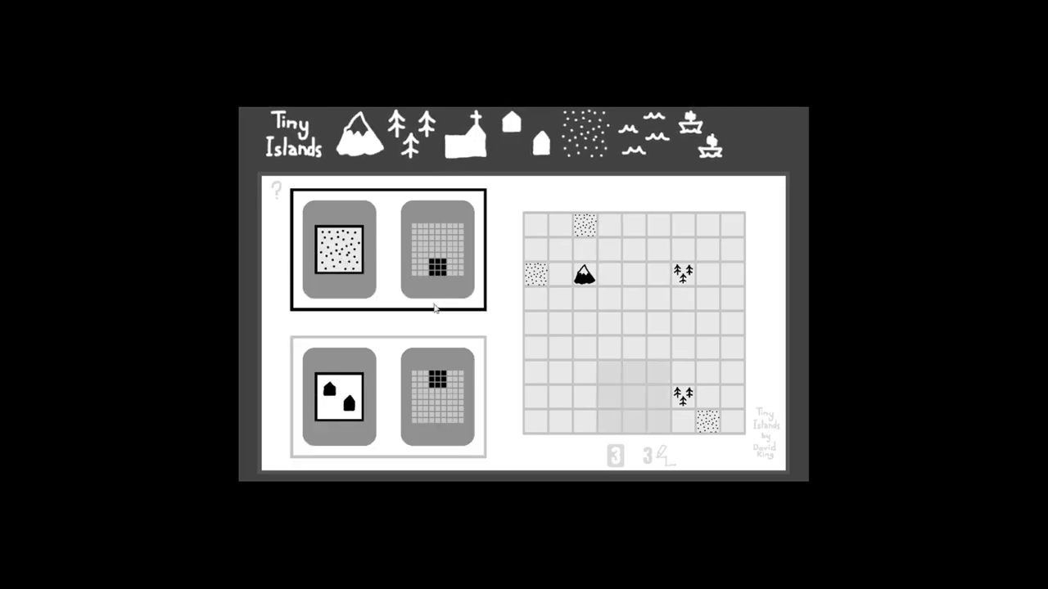
click(612, 404)
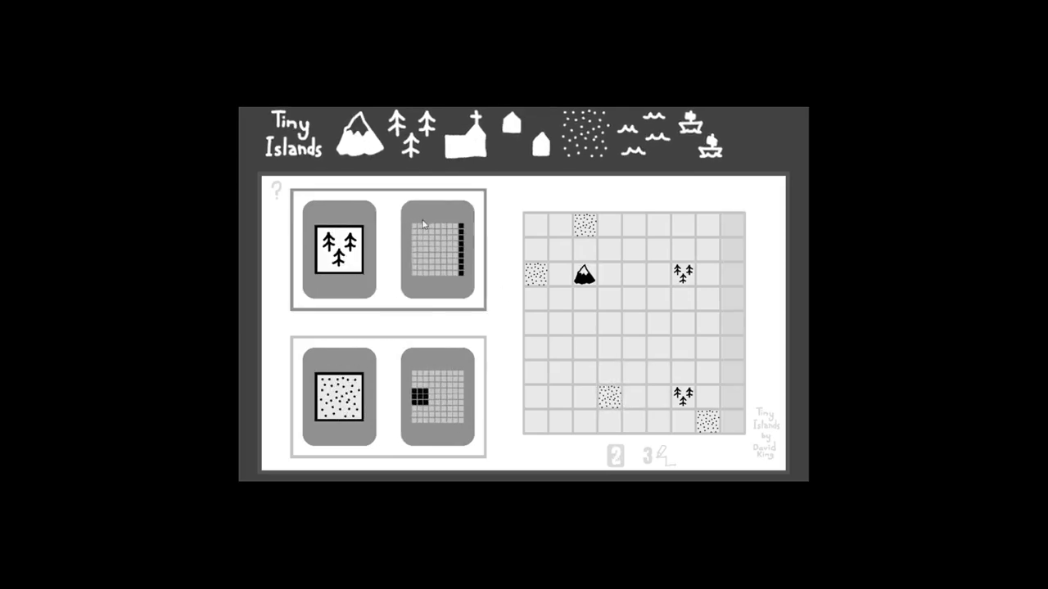
Add forests low in the rightmost column and beside the upper forest.
click(337, 254)
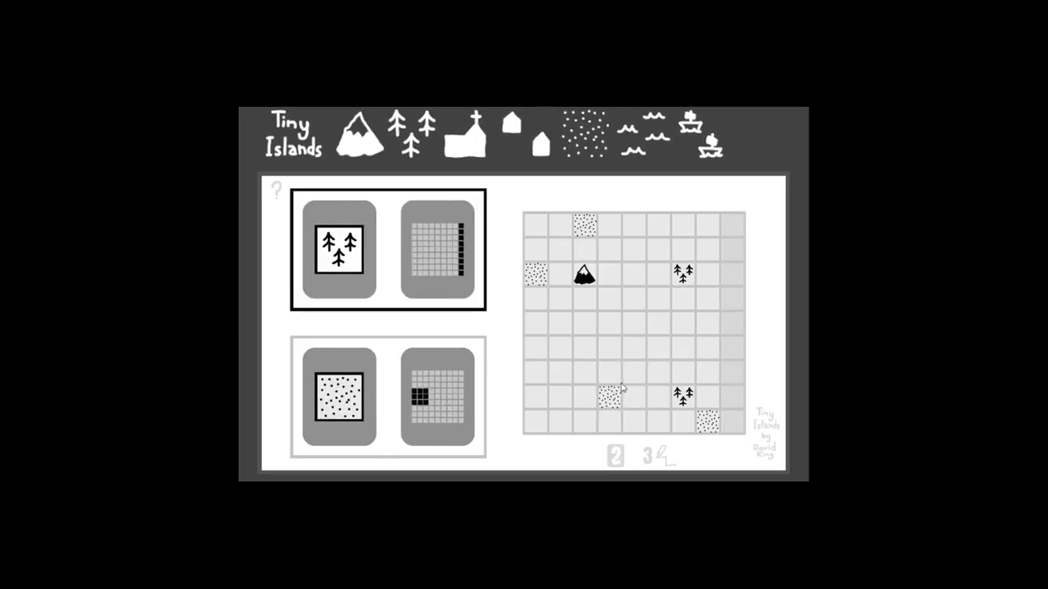
click(730, 396)
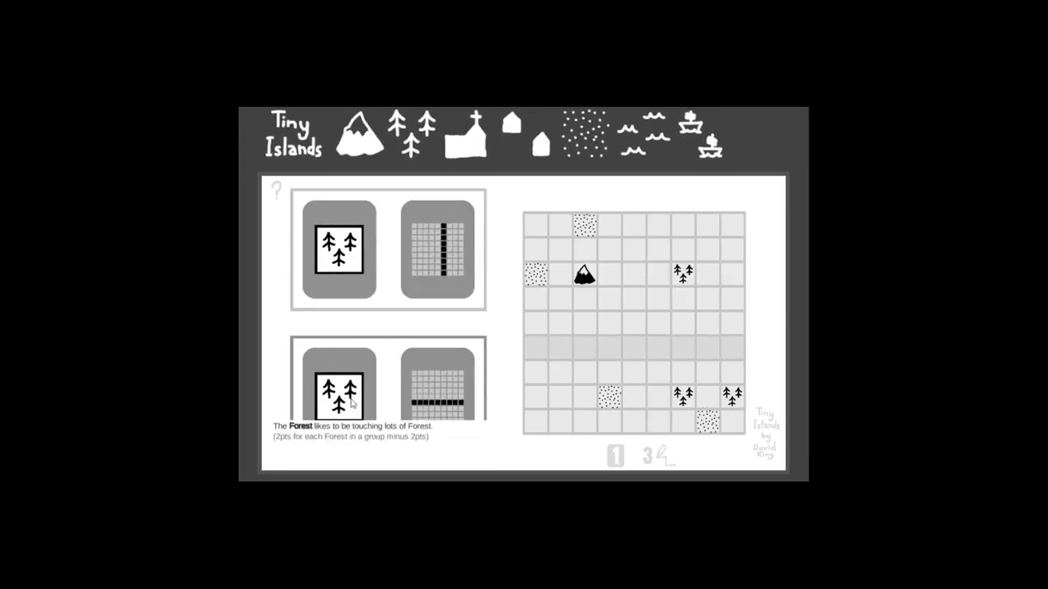
click(349, 270)
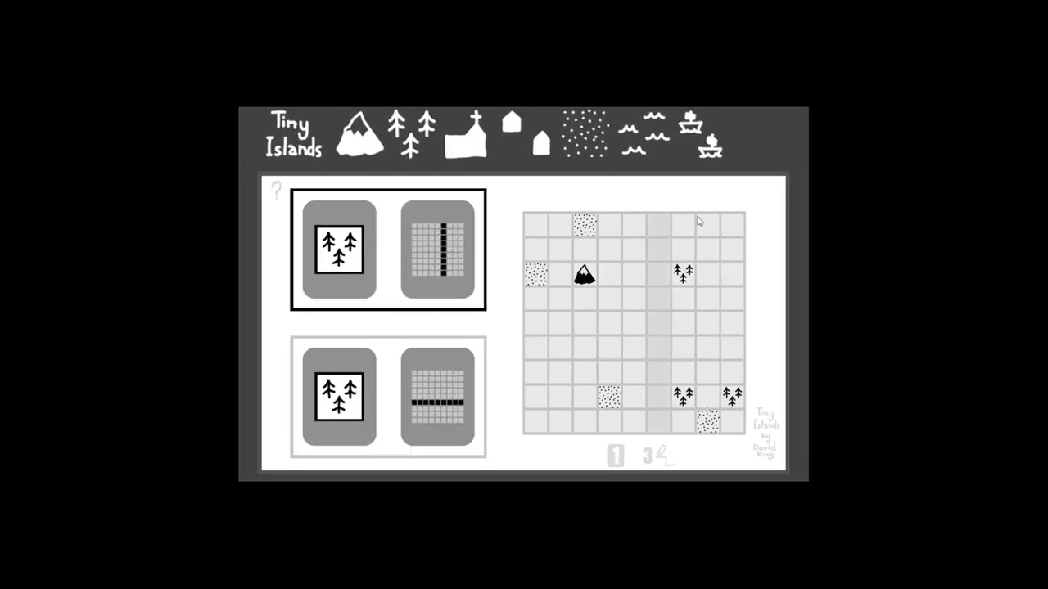
click(659, 275)
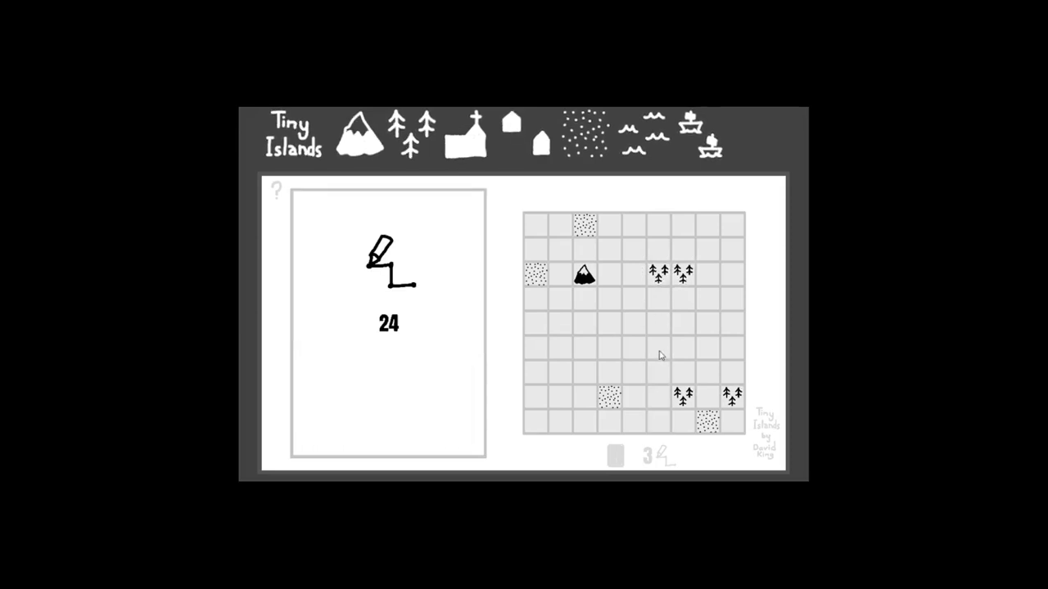
Draw part of the island border around the lower-right tiles.
mouse_move(600, 362)
mouse_down()
mouse_move(621, 411)
mouse_move(749, 438)
mouse_move(749, 382)
mouse_move(599, 364)
mouse_up()
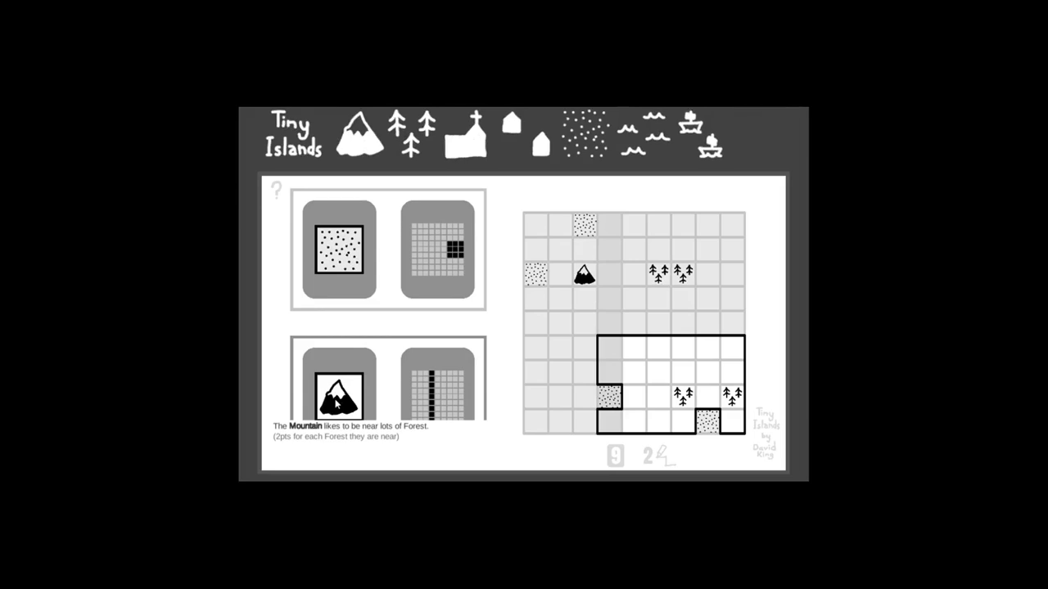
mouse_move(388, 249)
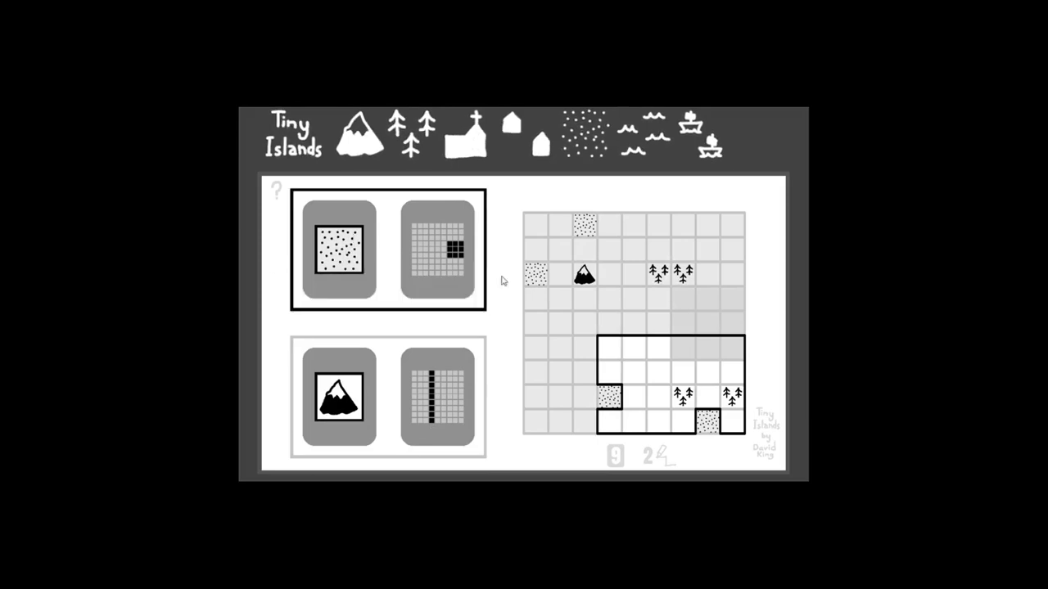
Place a beach on the fourth row and a forest beside the lower forests.
click(706, 300)
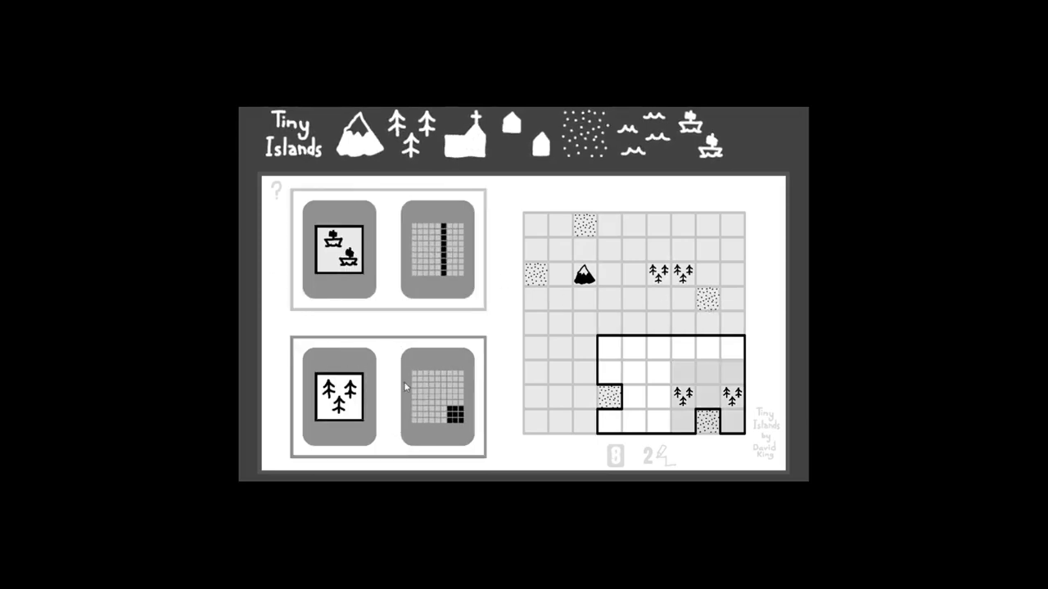
click(389, 397)
click(709, 403)
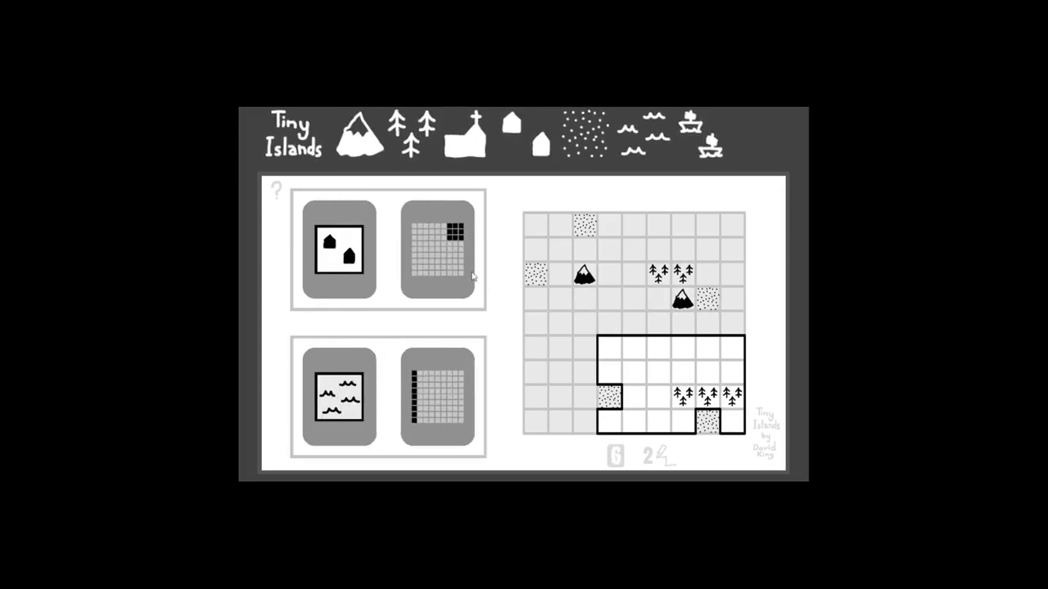
Place houses in the top-right block and the church in the top row.
click(369, 257)
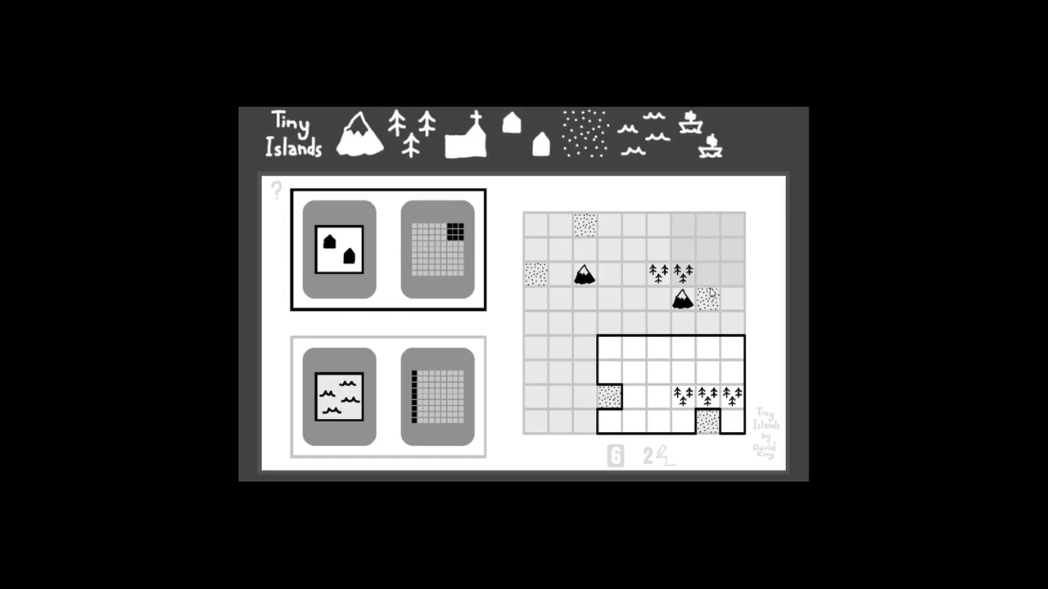
click(740, 276)
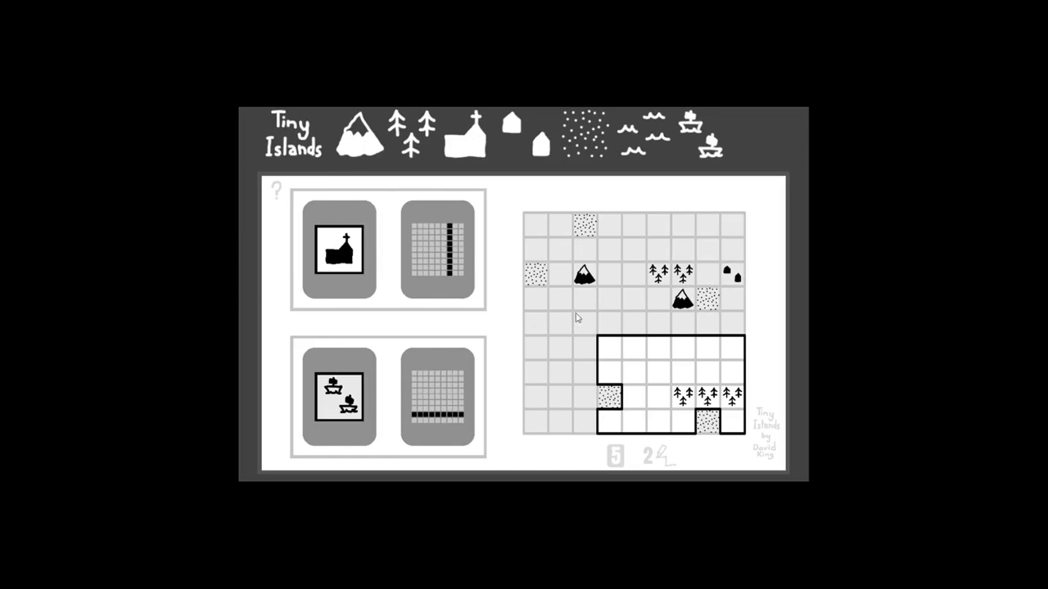
click(487, 199)
click(684, 227)
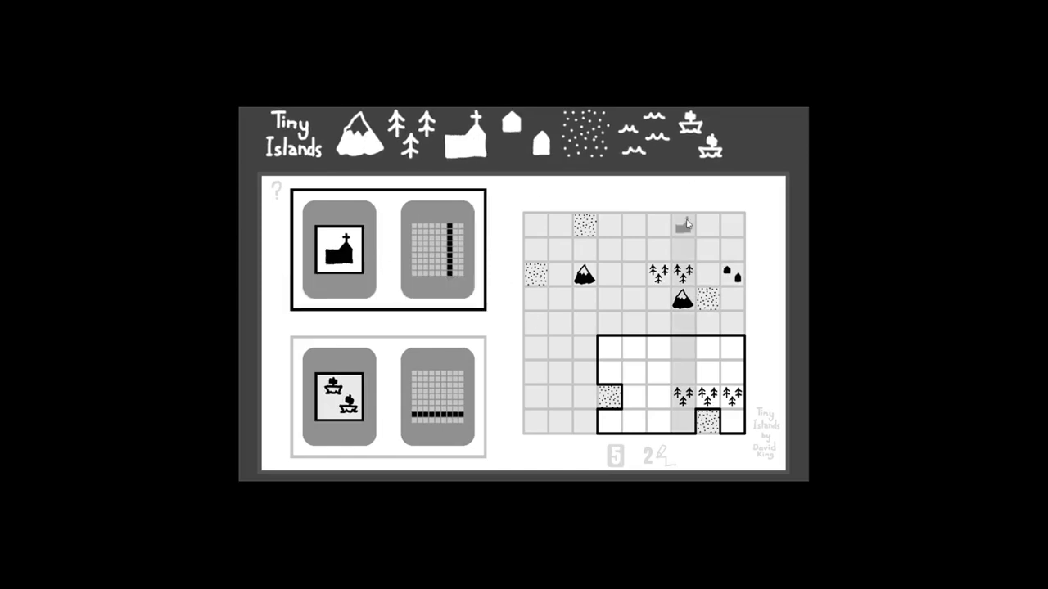
Place two forests on the left side of the grid, beside the lower island.
click(376, 252)
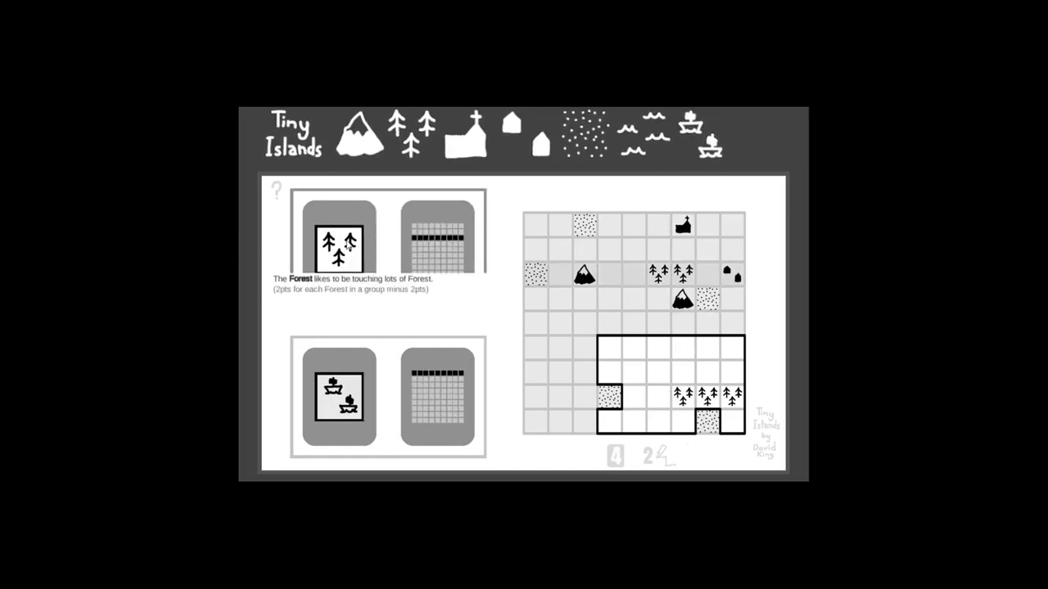
click(562, 273)
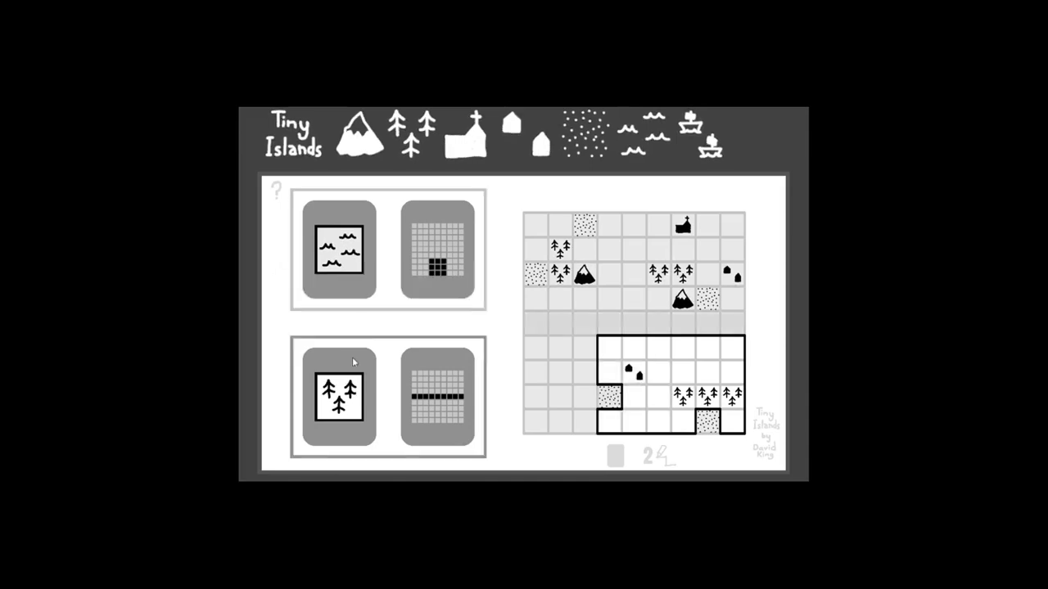
click(389, 397)
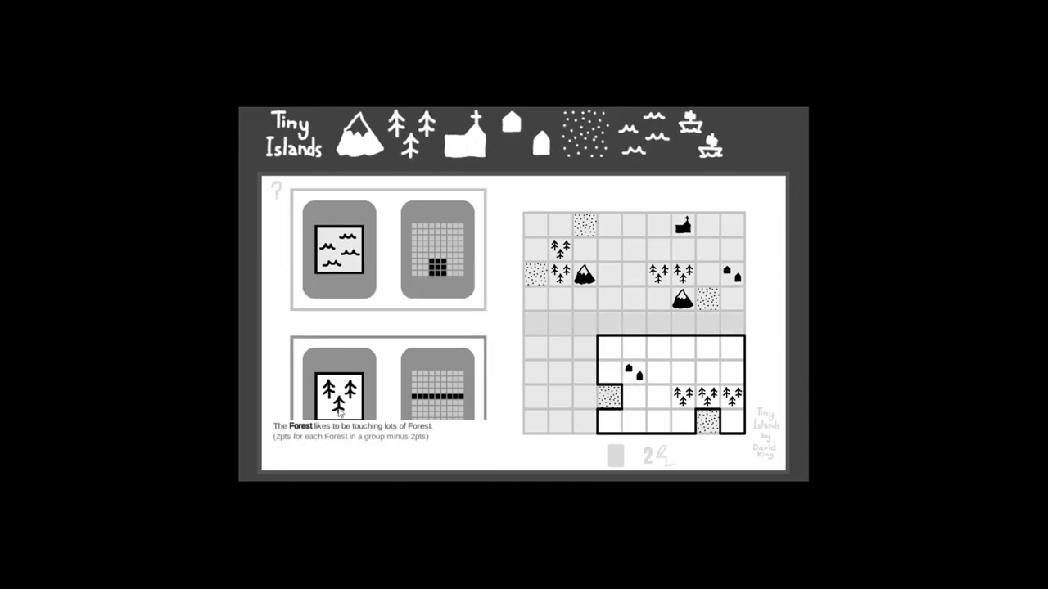
click(563, 321)
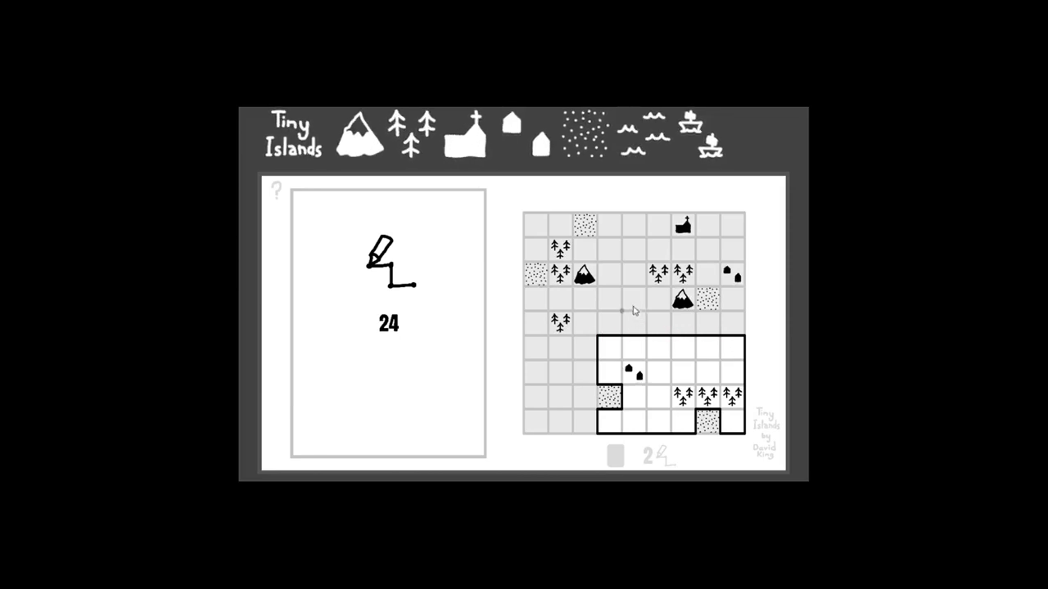
Draw the upper-right island border around the top cells, erasing one stray segment.
mouse_move(696, 311)
mouse_down()
mouse_move(746, 312)
mouse_move(751, 252)
mouse_move(699, 215)
mouse_move(680, 214)
mouse_move(624, 311)
mouse_up()
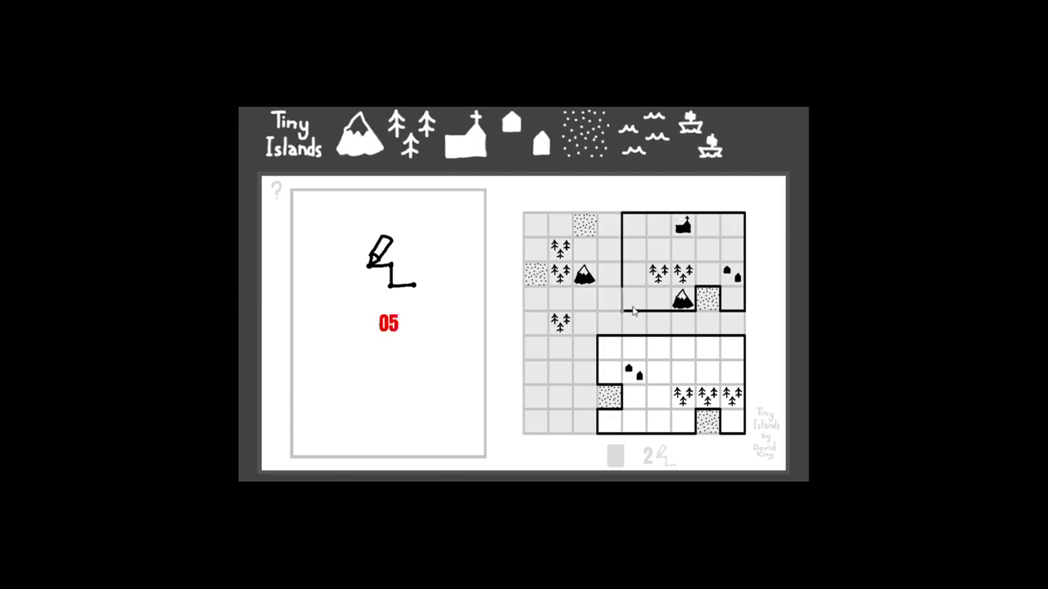
mouse_move(622, 262)
mouse_down()
mouse_move(624, 217)
mouse_move(732, 213)
mouse_up()
mouse_move(748, 247)
mouse_down()
mouse_move(744, 237)
mouse_move(721, 263)
mouse_move(731, 219)
mouse_move(659, 233)
mouse_move(644, 216)
mouse_move(626, 221)
mouse_up()
drag(622, 299, 629, 311)
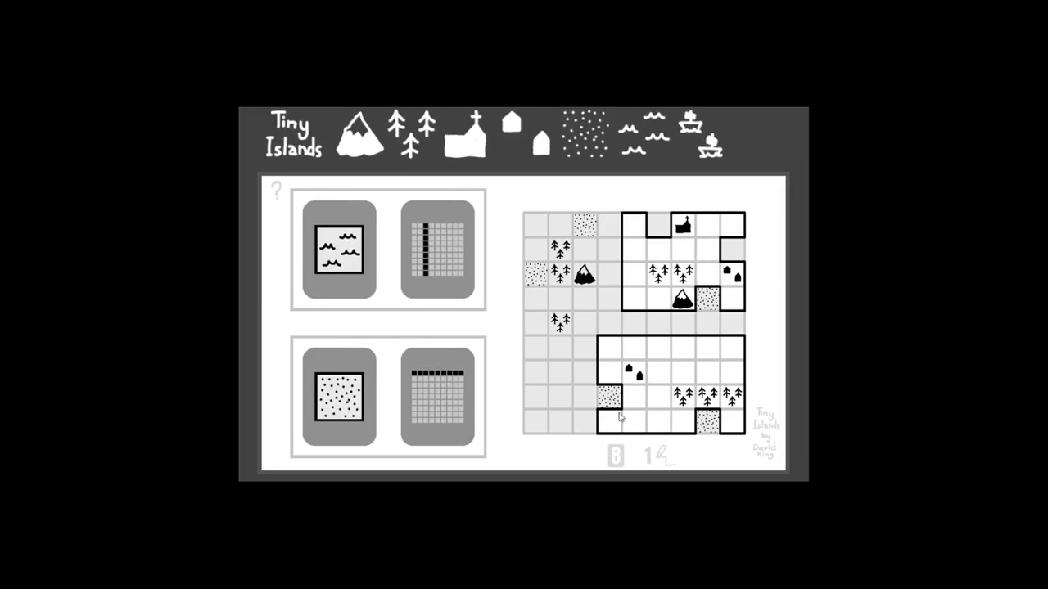
Place a beach in the island's top row and houses inside it, including its top-left corner.
click(389, 397)
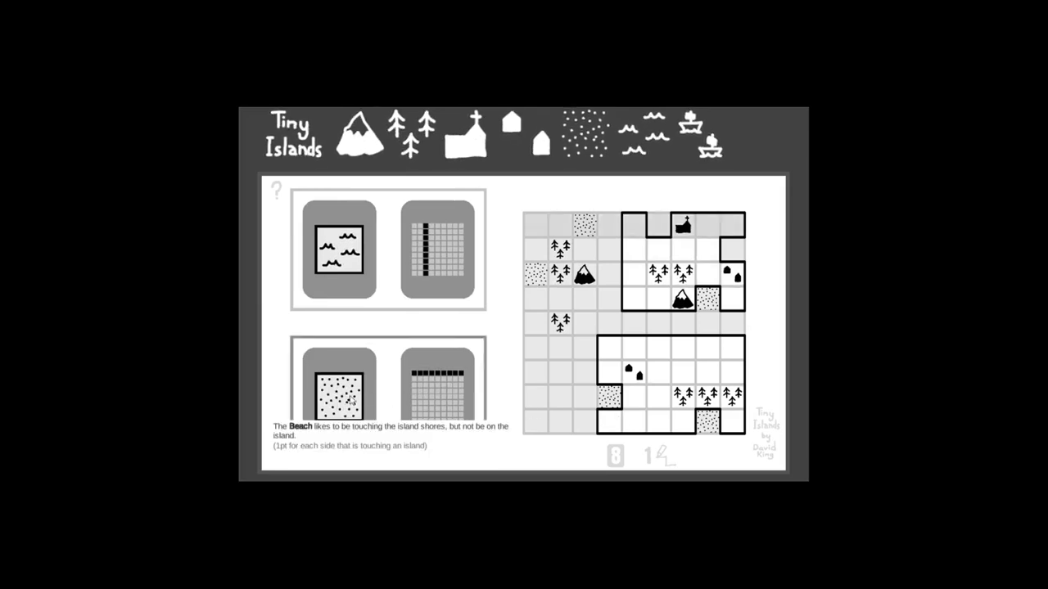
click(657, 225)
mouse_move(339, 397)
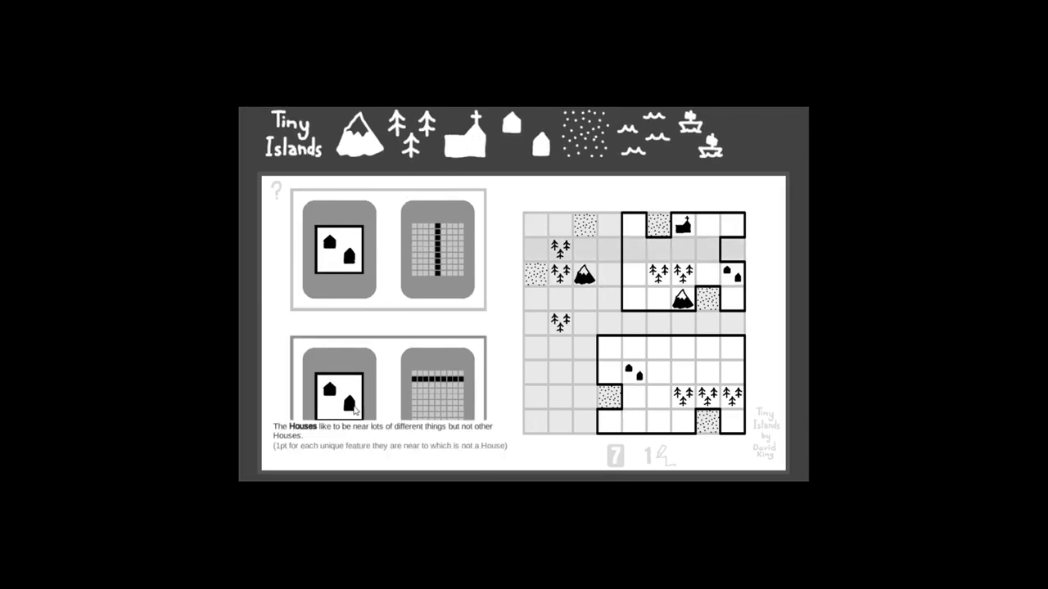
click(348, 401)
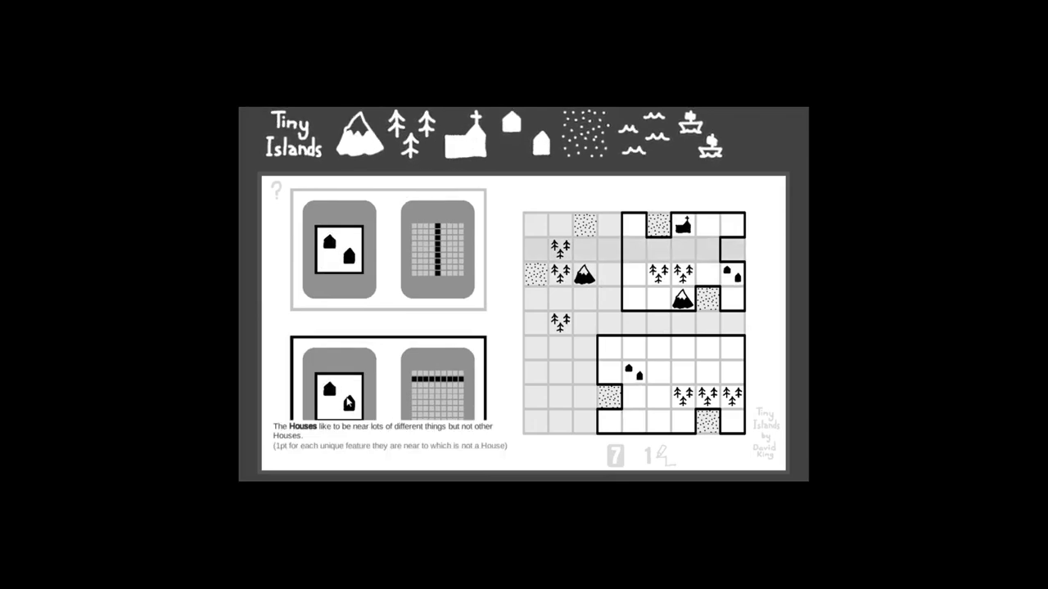
click(720, 244)
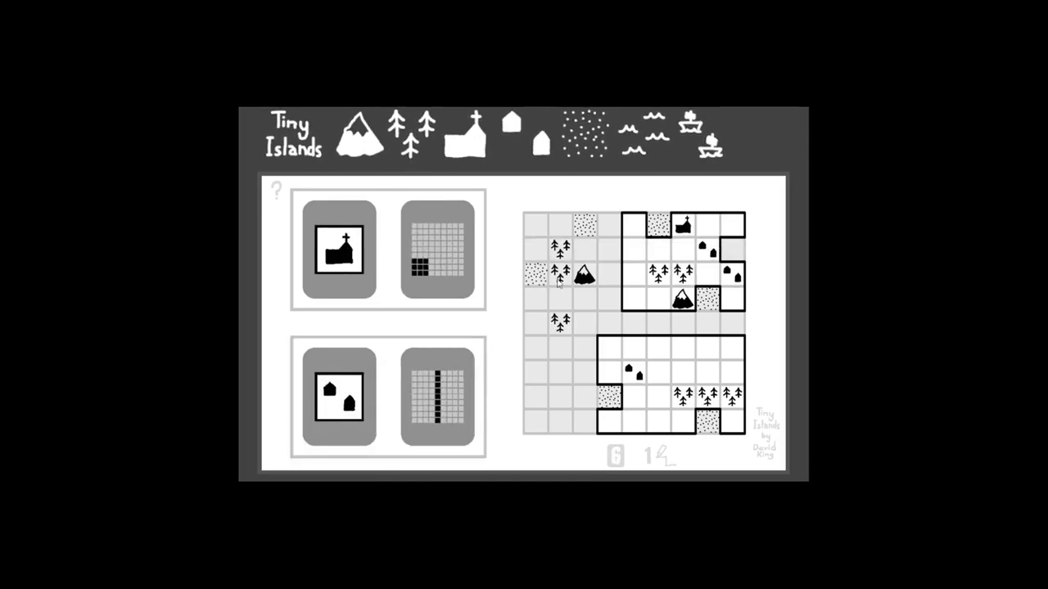
click(428, 290)
click(384, 393)
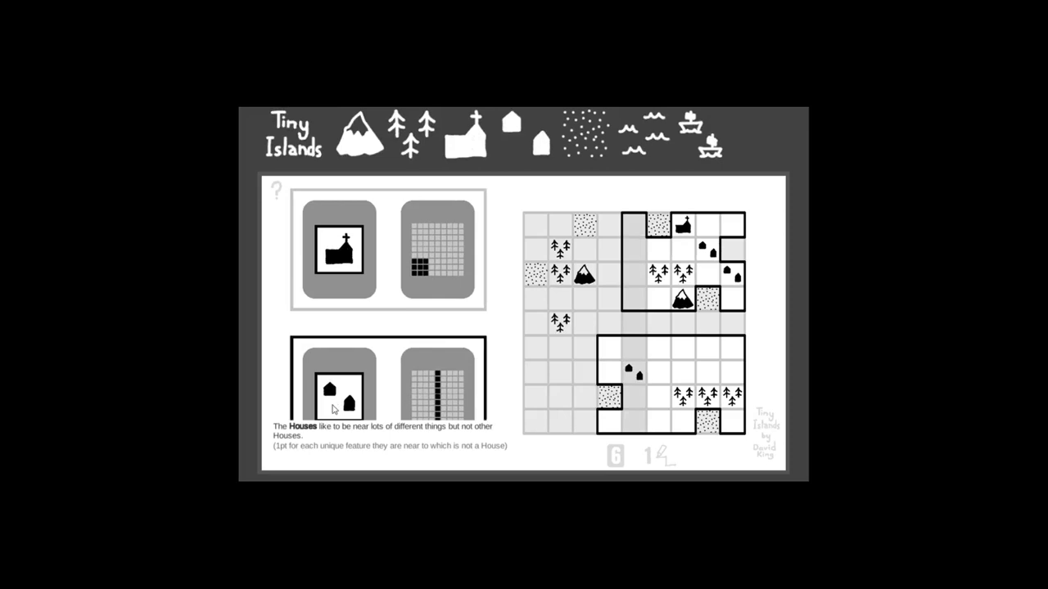
click(630, 225)
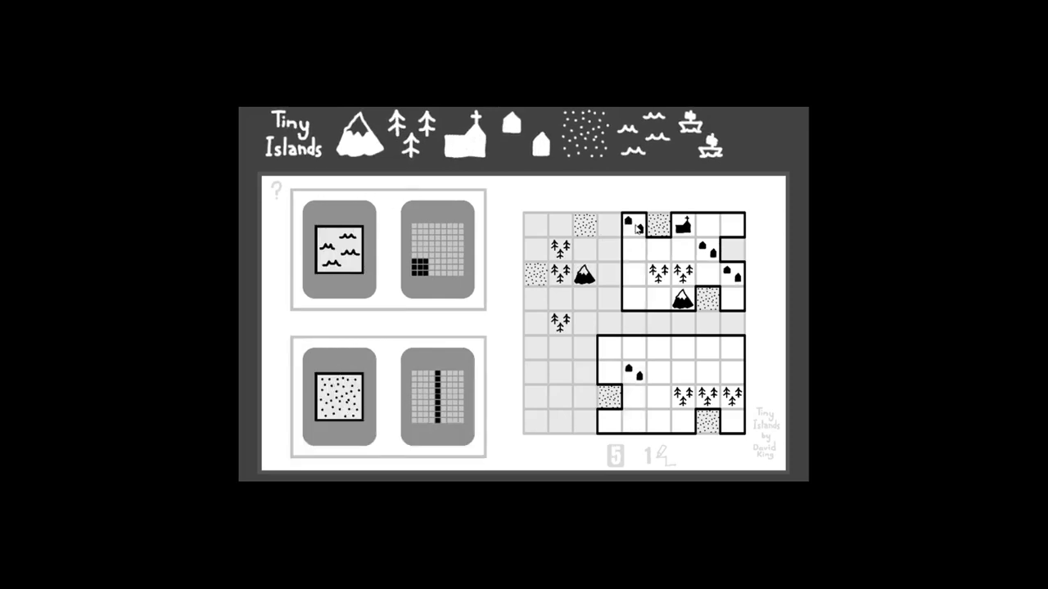
click(469, 286)
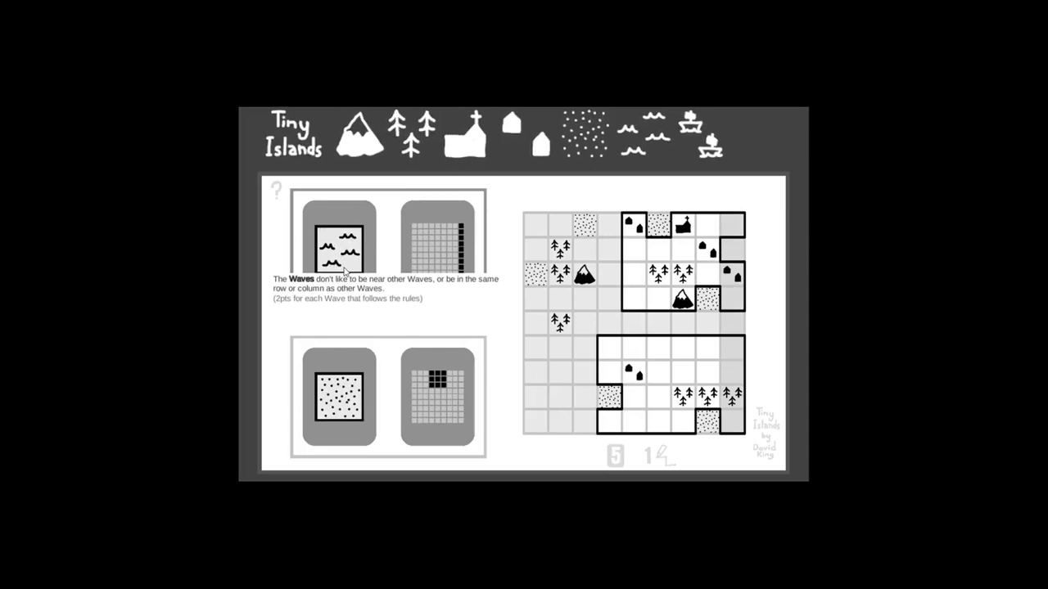
mouse_move(339, 250)
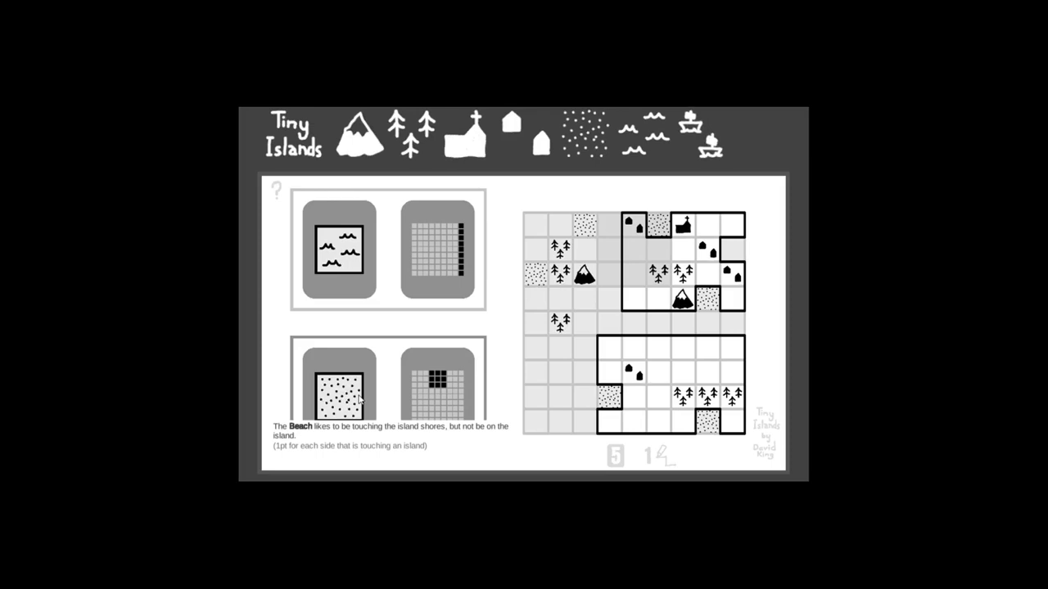
Place waves on the upper island's right edge and just below the island.
click(339, 248)
click(731, 248)
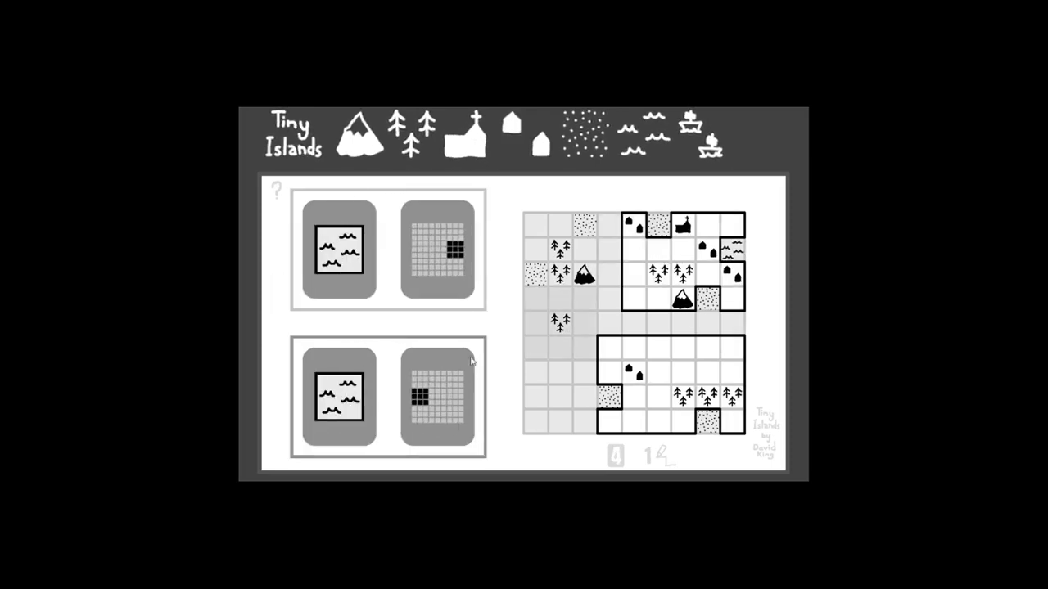
mouse_move(339, 397)
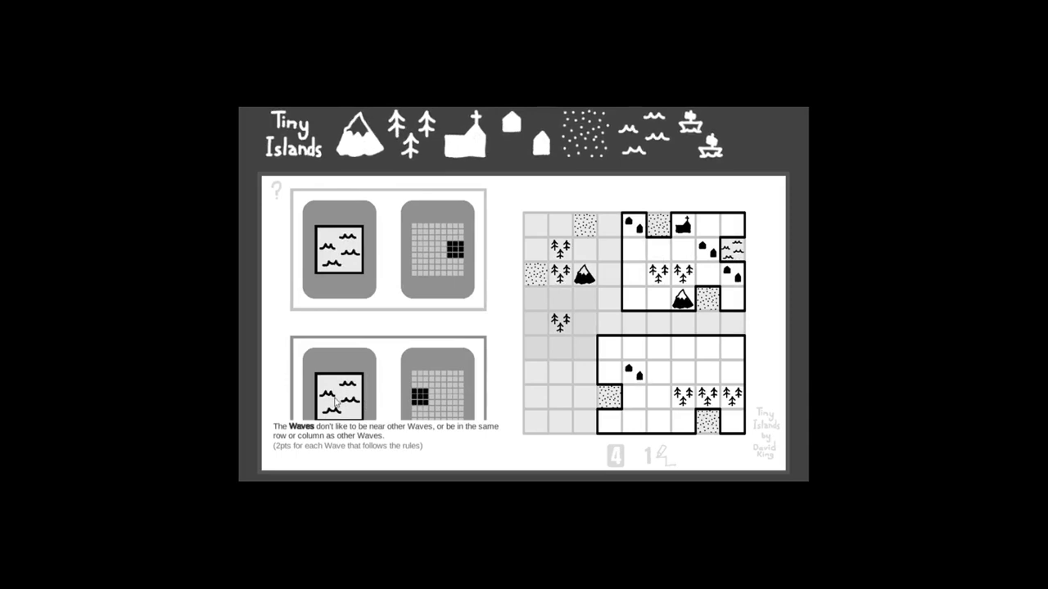
click(350, 238)
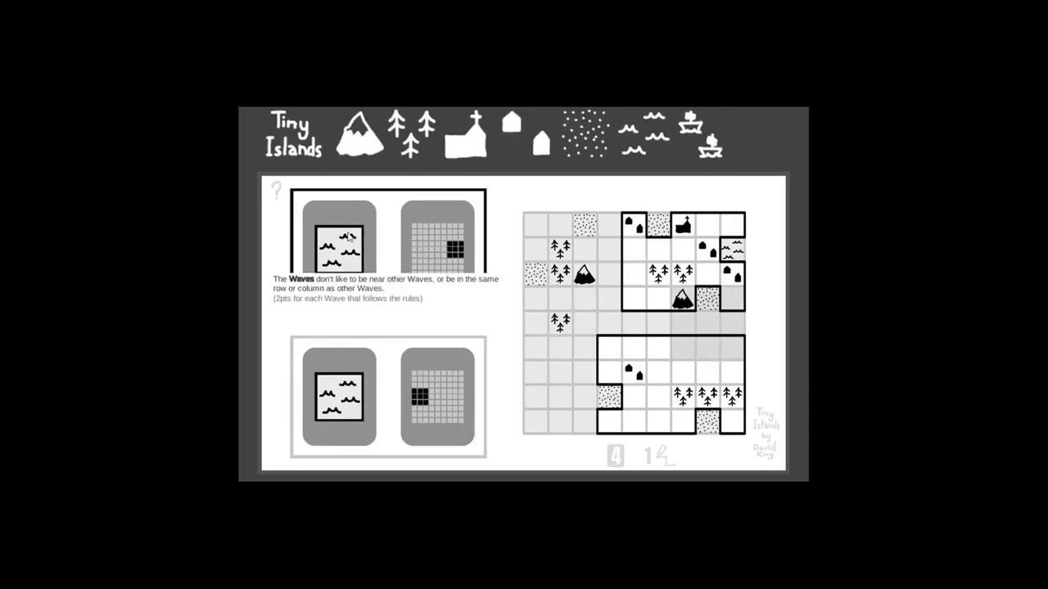
click(711, 327)
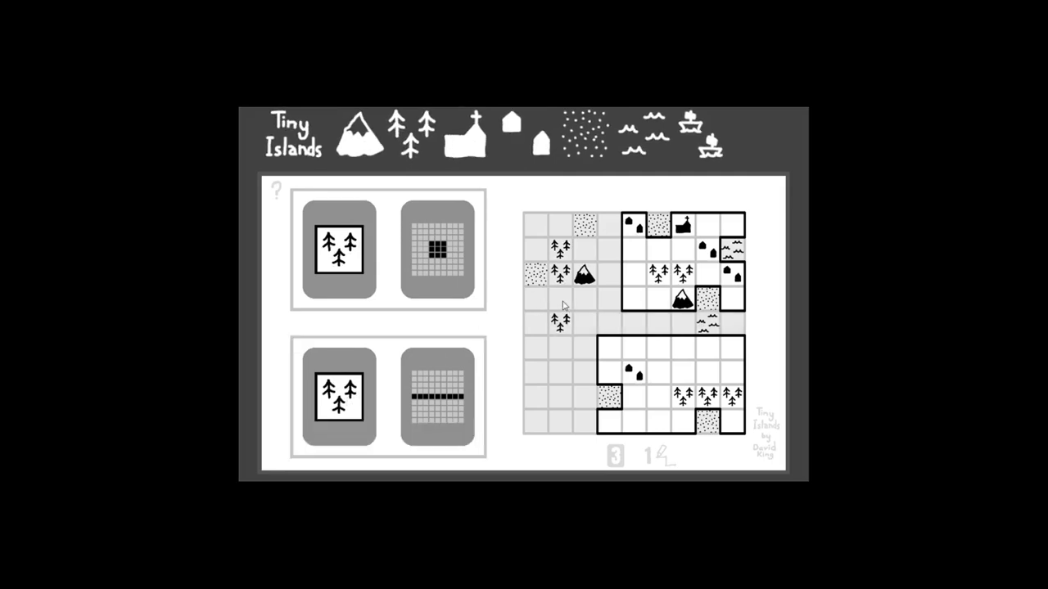
mouse_move(339, 248)
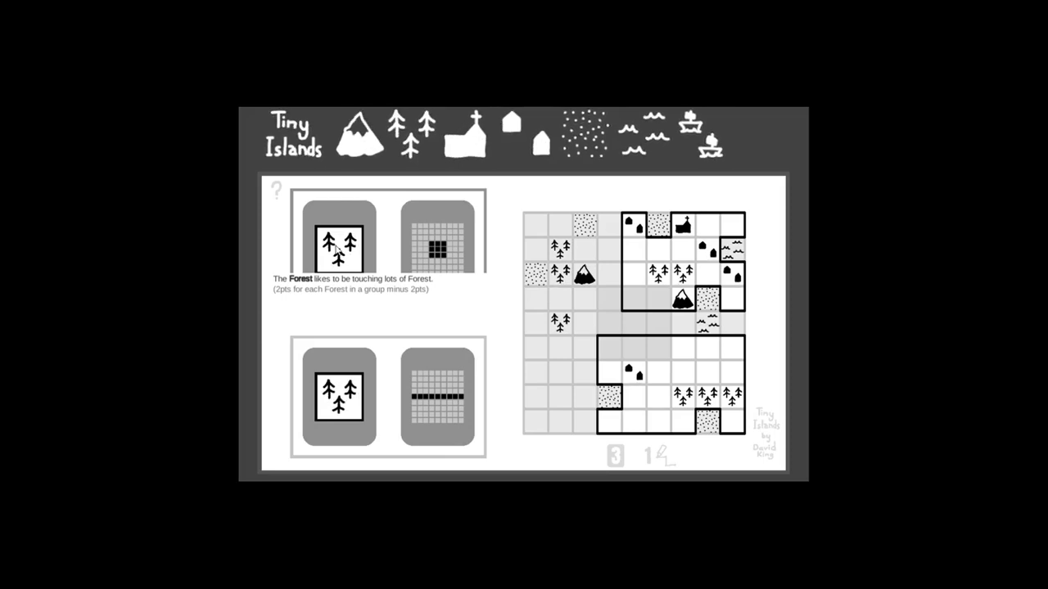
Place forests on the left, then a mountain and a house in the lower island.
click(339, 397)
click(538, 322)
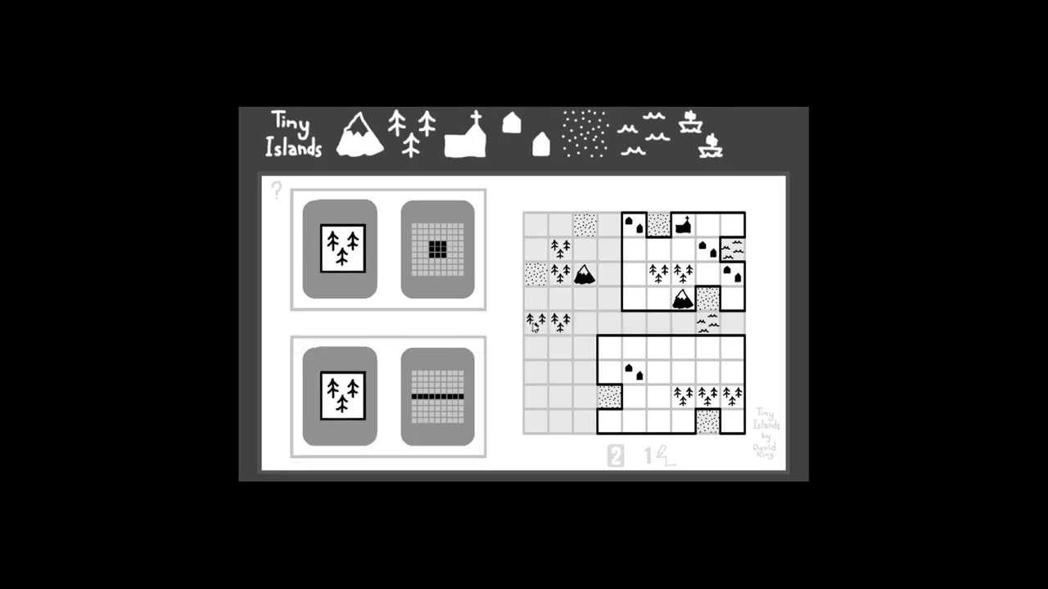
click(340, 392)
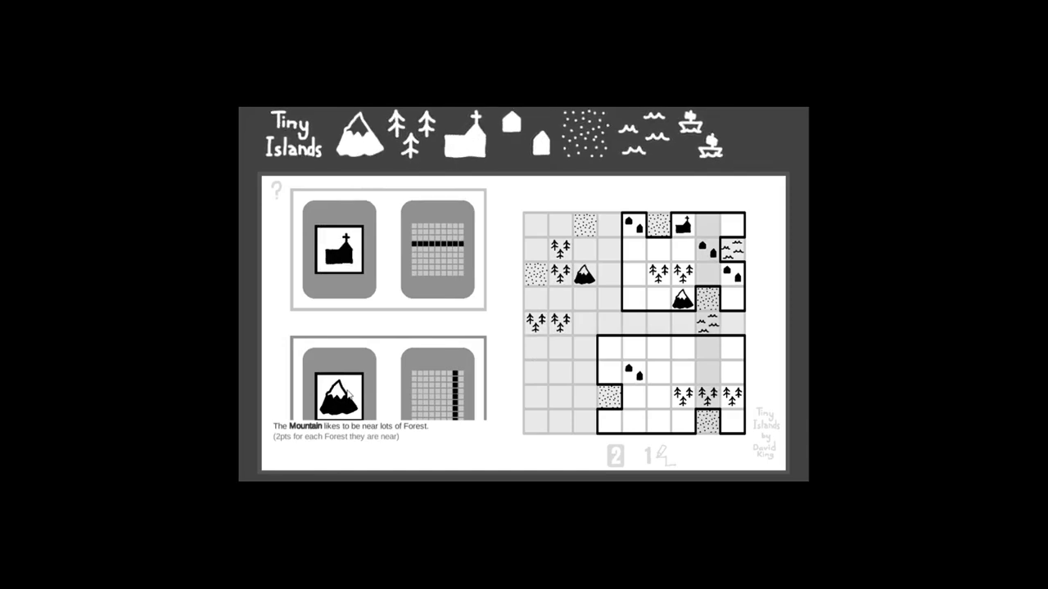
click(339, 393)
click(706, 372)
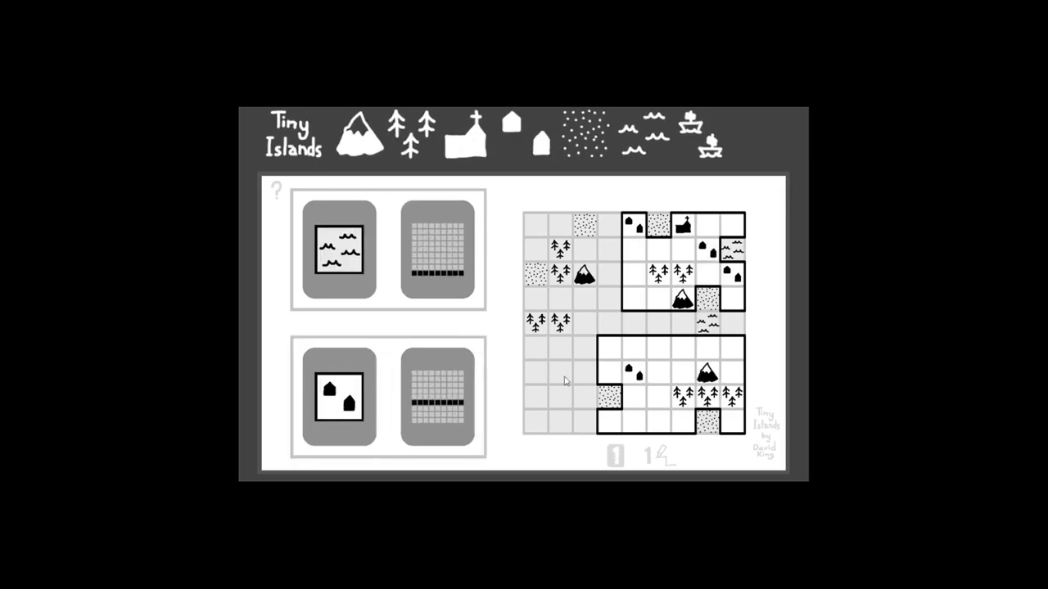
click(347, 401)
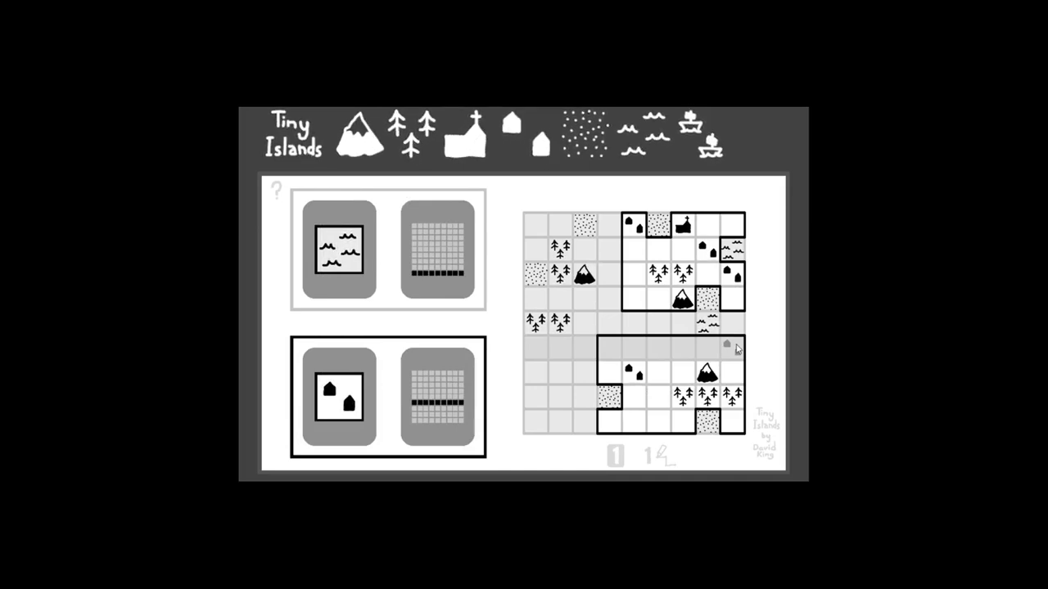
click(735, 349)
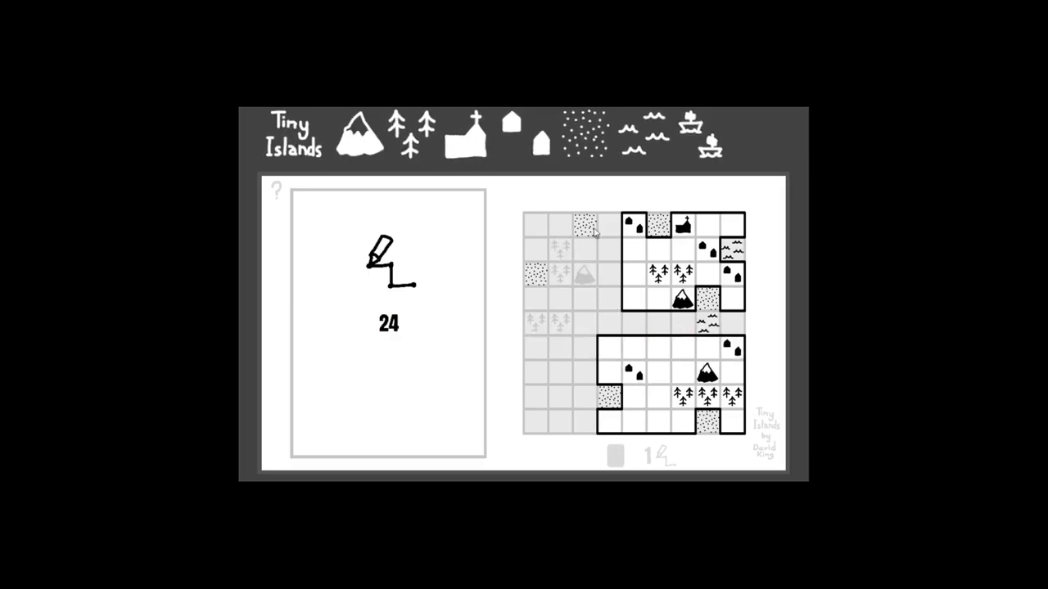
Begin the left island outline, drawing its border down the grid edge.
click(534, 273)
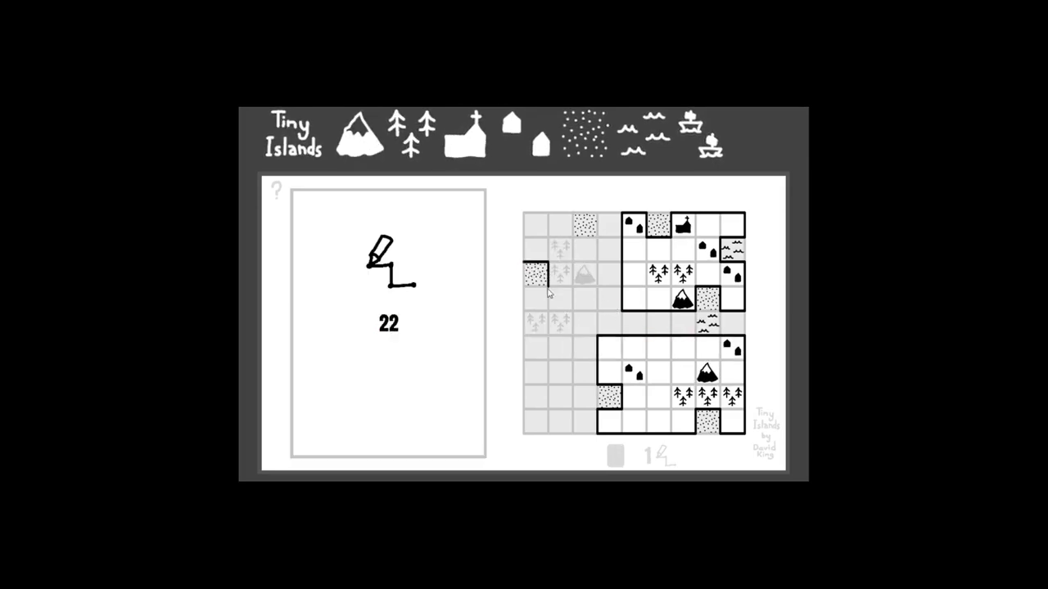
mouse_move(526, 301)
mouse_down()
mouse_move(527, 340)
mouse_move(600, 250)
mouse_up()
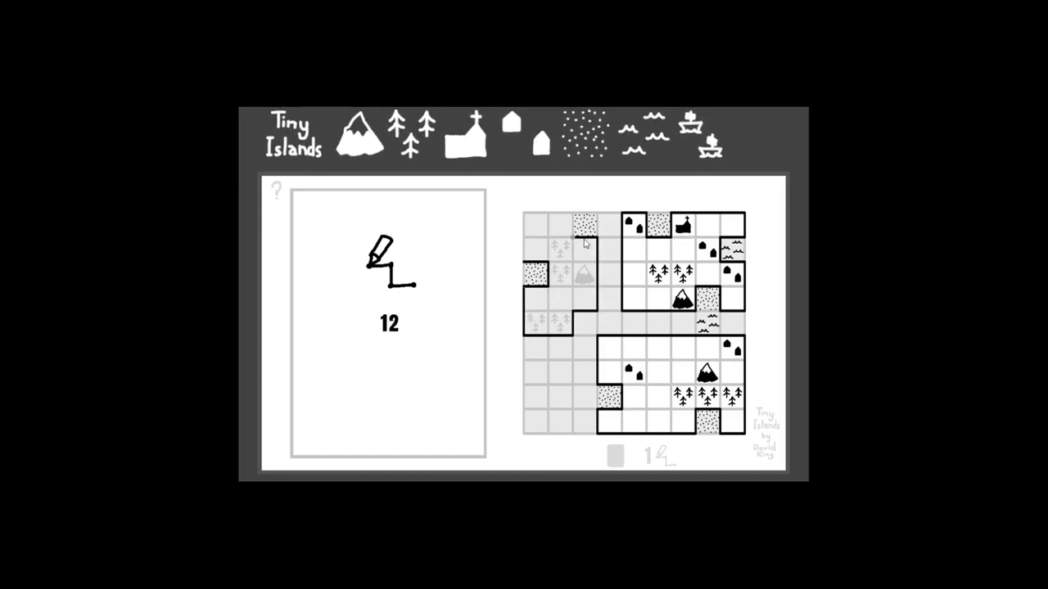